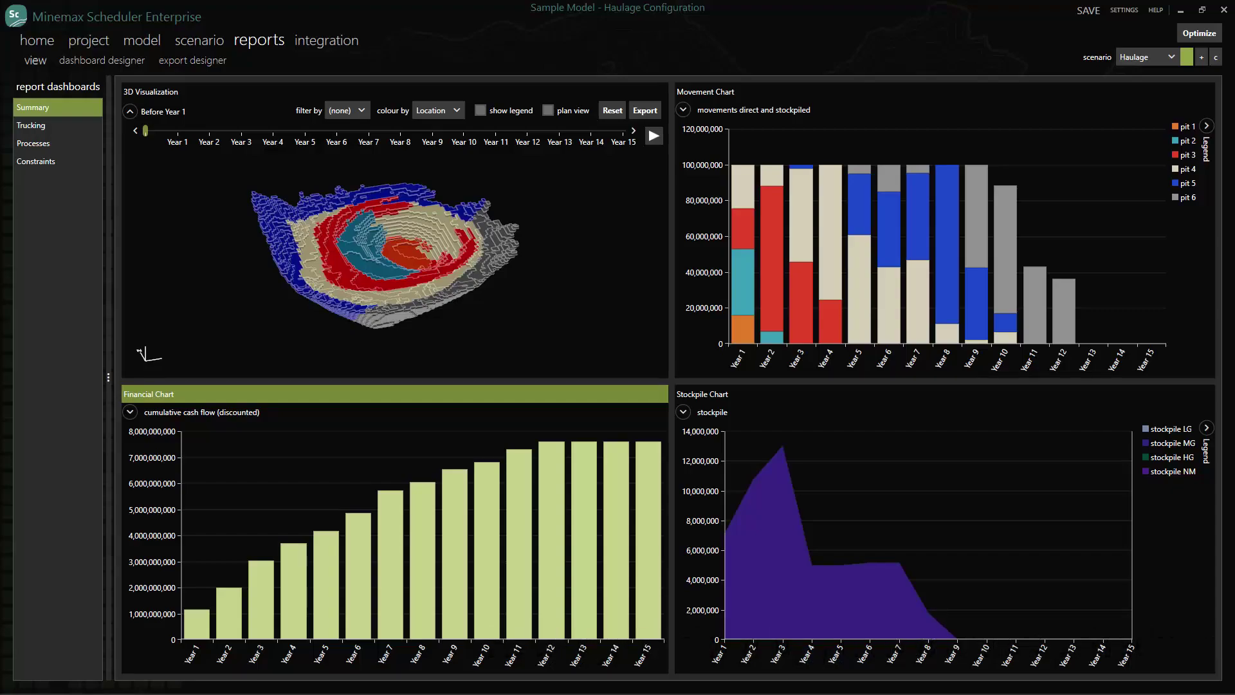
# Step: Orbit and tilt the 3D pit model on the Summary dashboard to see it from new angles
pyautogui.moveTo(347, 256); pyautogui.dragTo(381, 259)
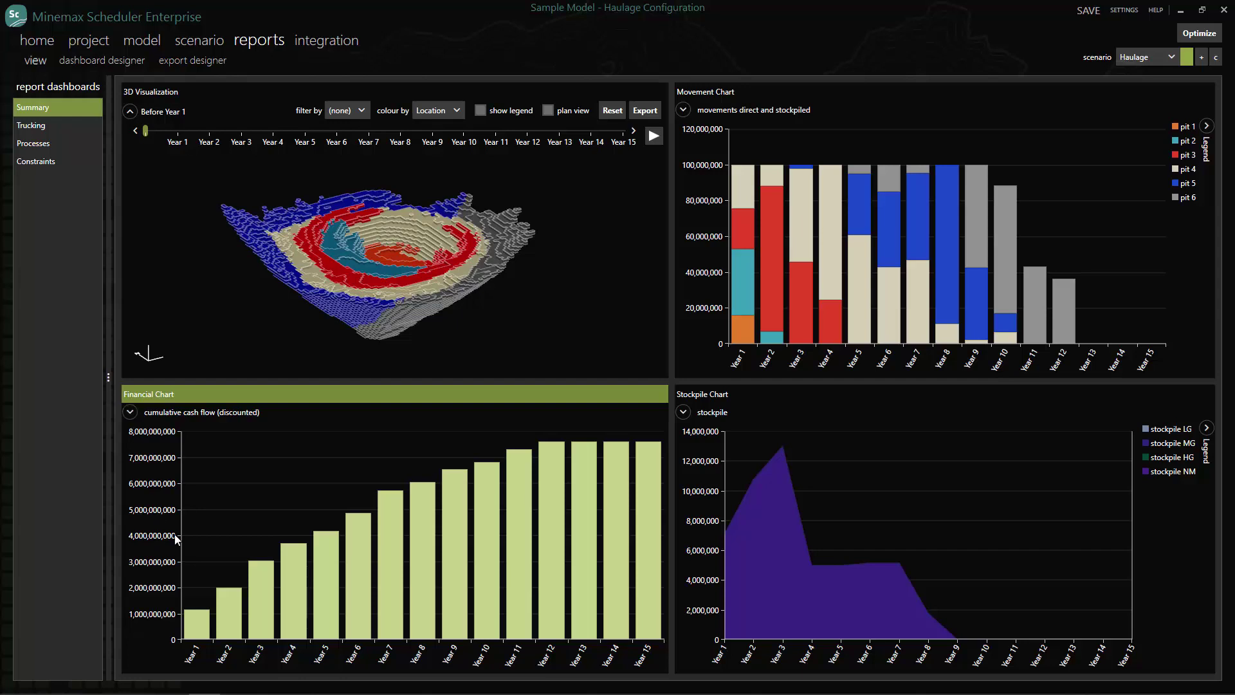
pyautogui.moveTo(346, 302); pyautogui.dragTo(305, 305)
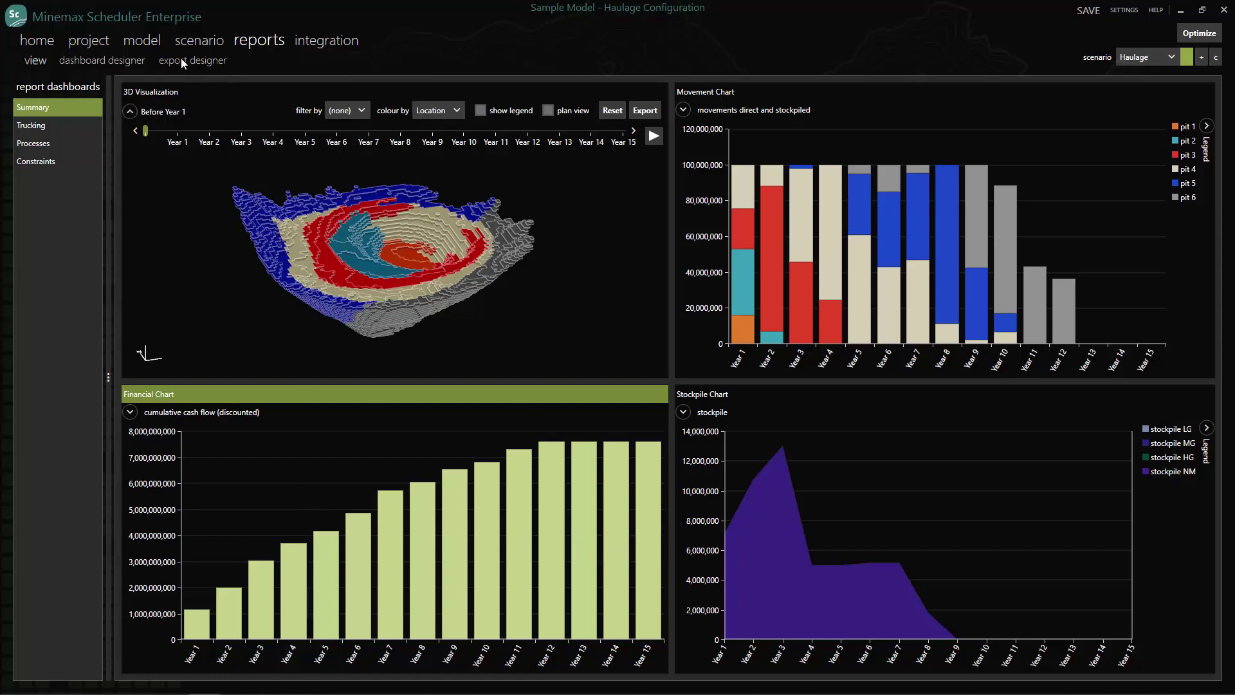
# Step: Review the process definitions and decision tree, then the scenario's financials and production constraints
pyautogui.click(153, 41)
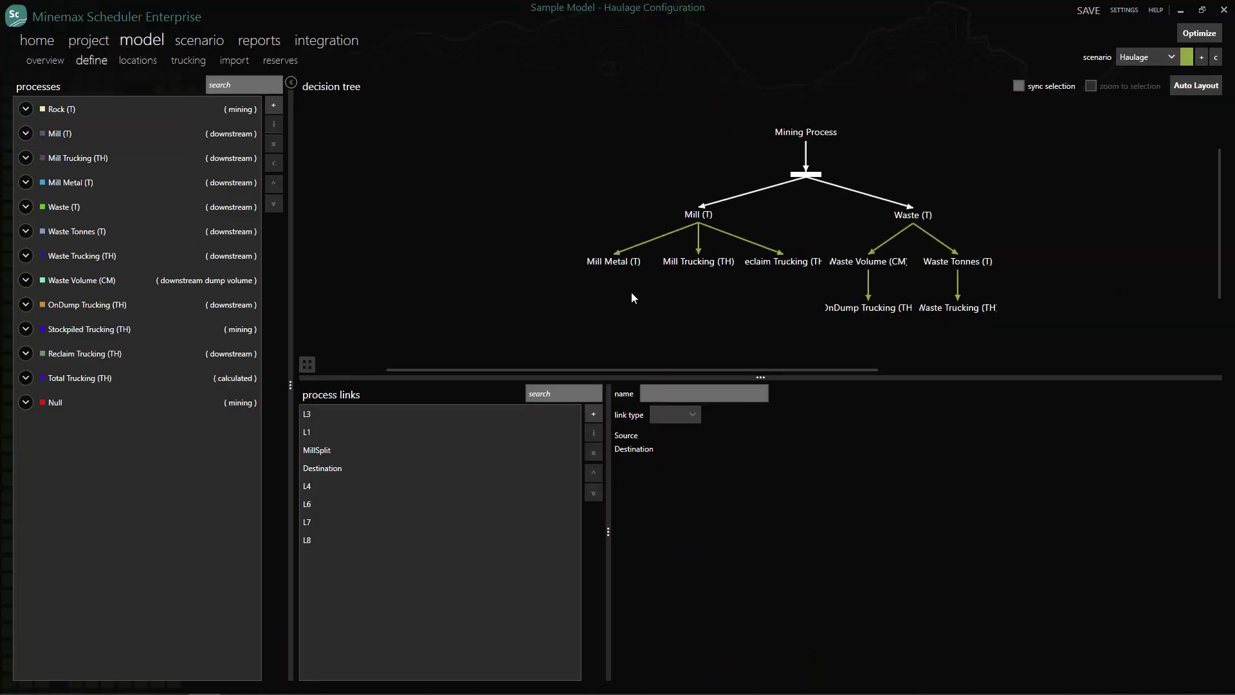
pyautogui.scroll(1, 631, 298)
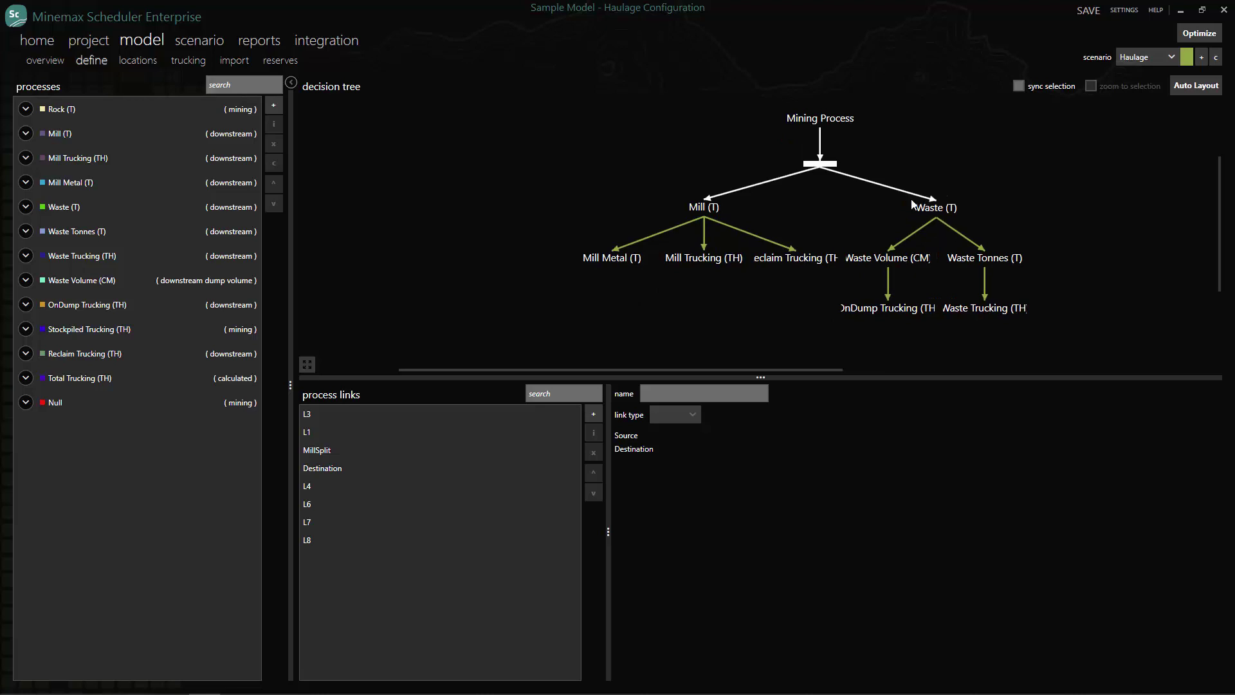
pyautogui.click(196, 40)
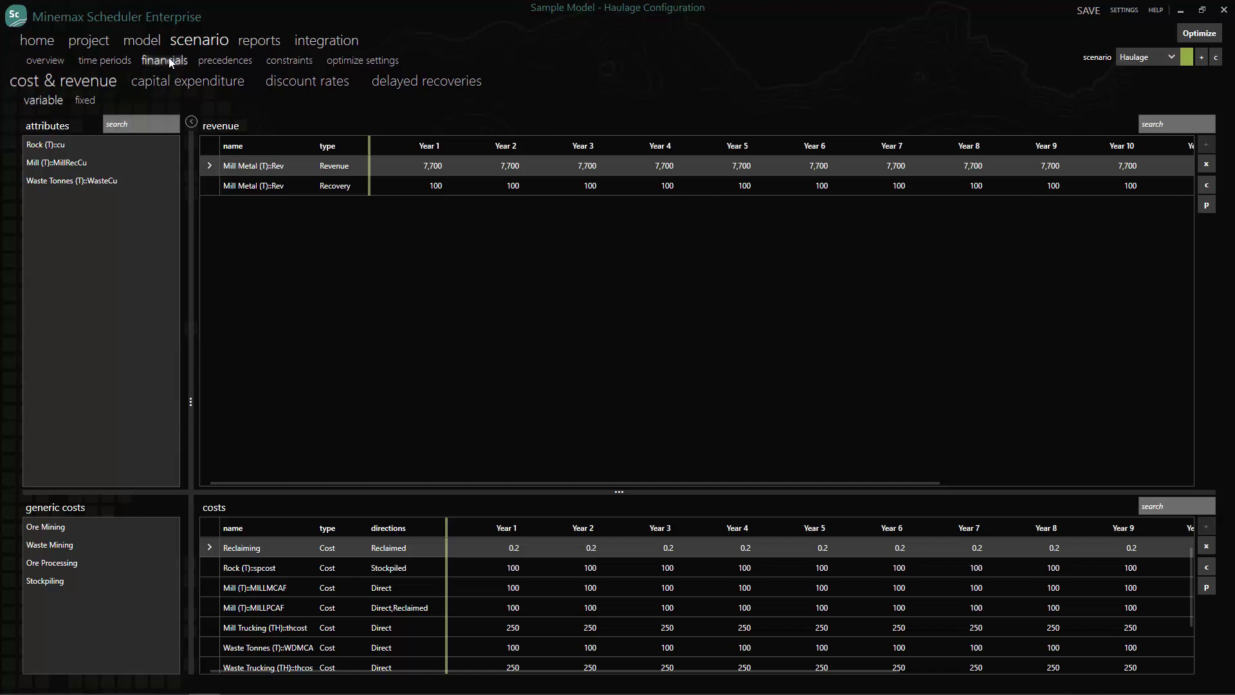
pyautogui.click(289, 61)
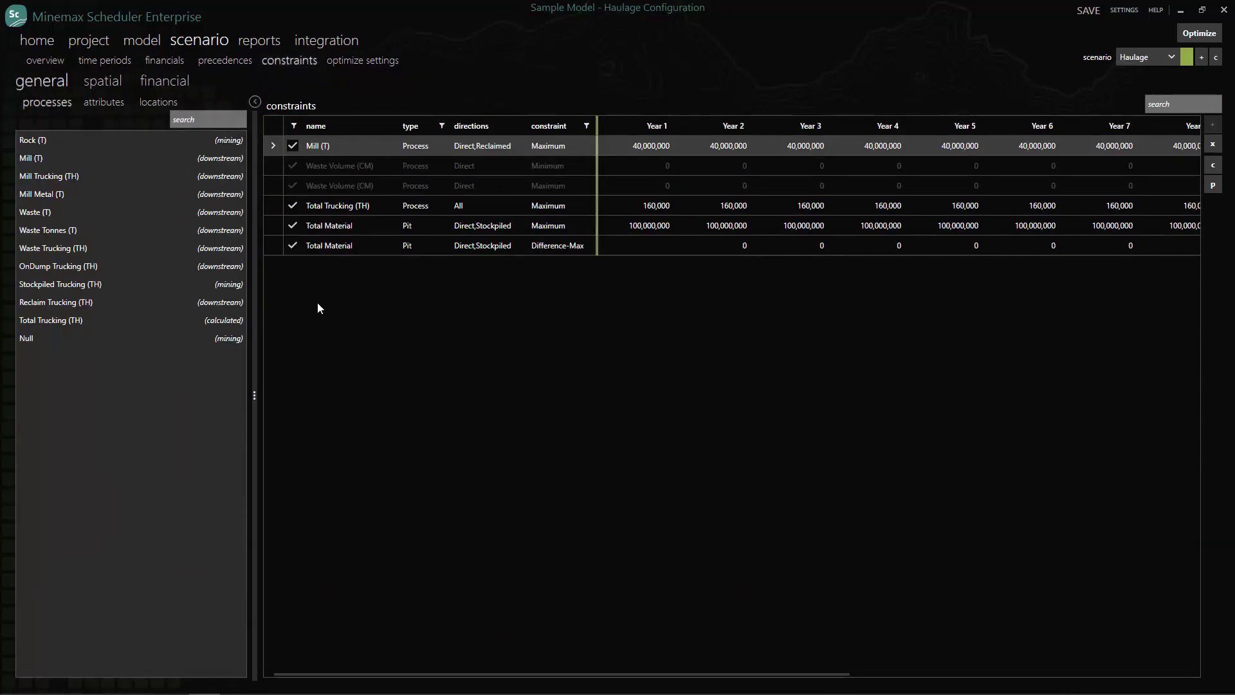
pyautogui.click(142, 39)
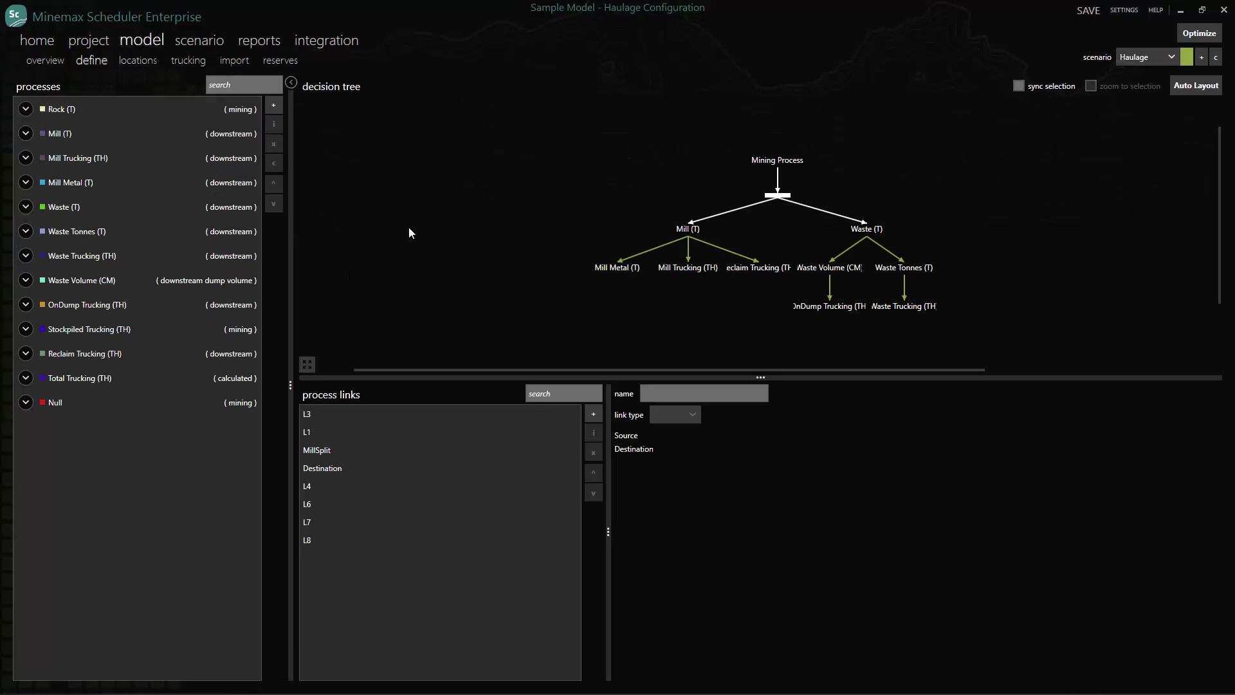
# Step: Step through the trucking truck types, haulage locations and haulage strings, ending on the haul routes
pyautogui.click(185, 60)
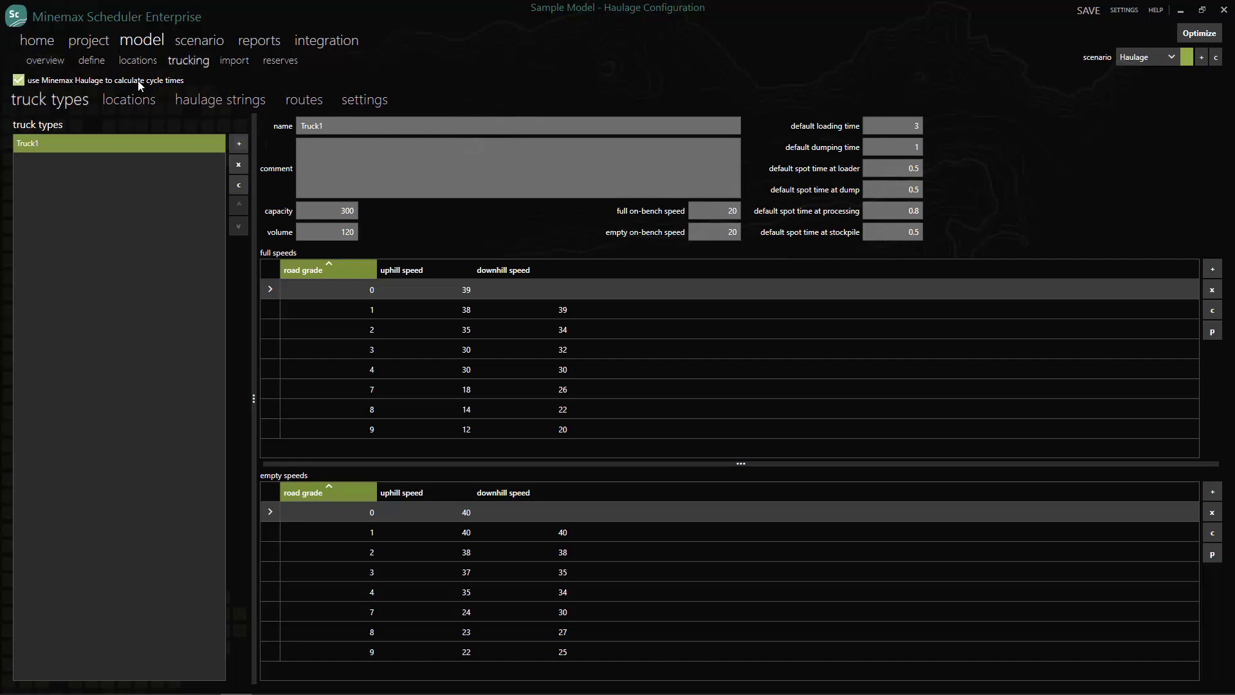
pyautogui.click(118, 99)
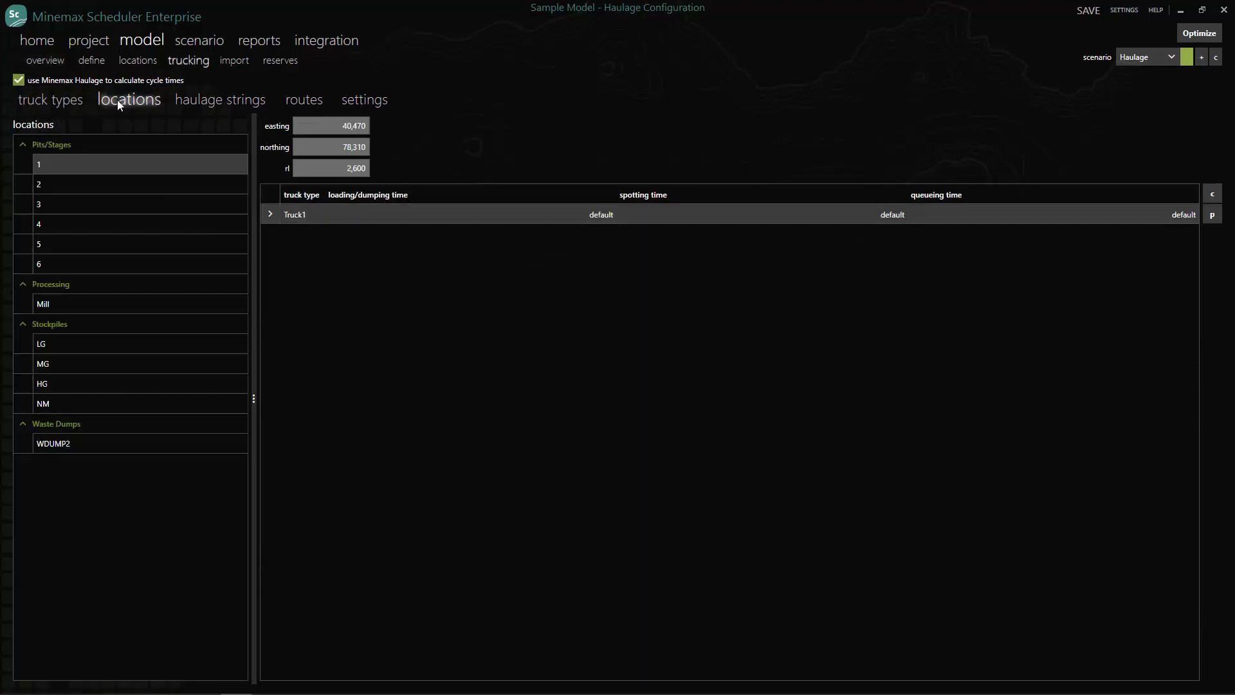
pyautogui.click(189, 99)
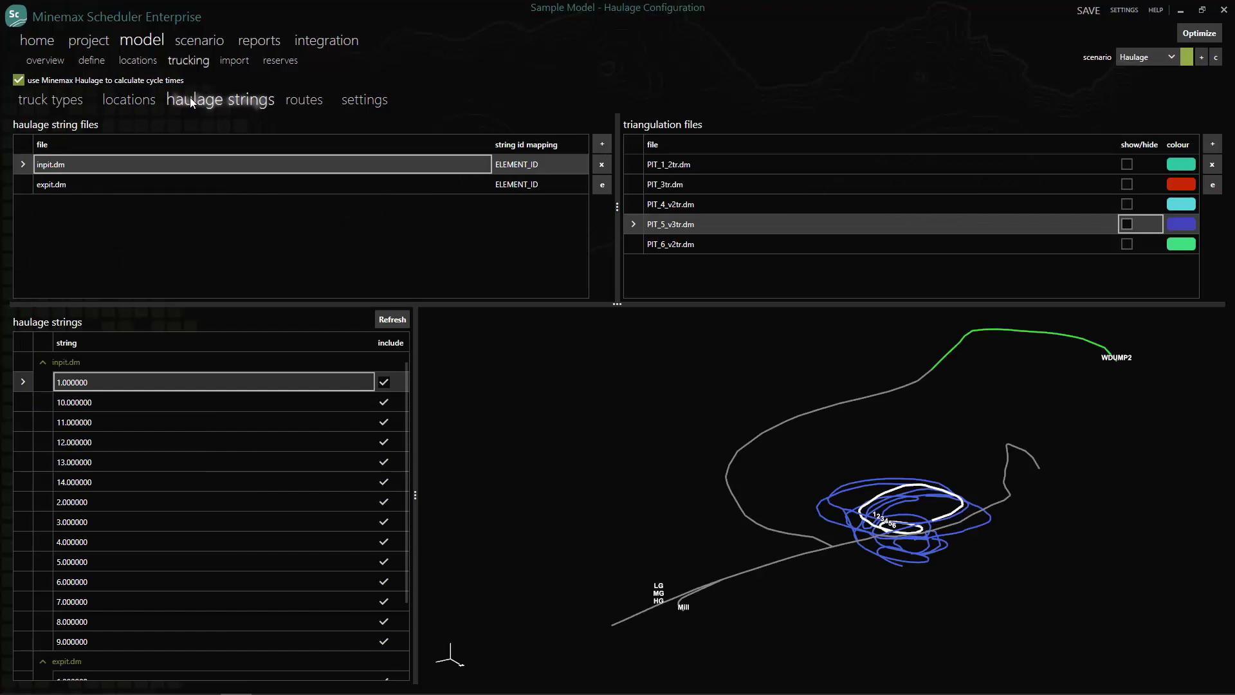
pyautogui.click(301, 101)
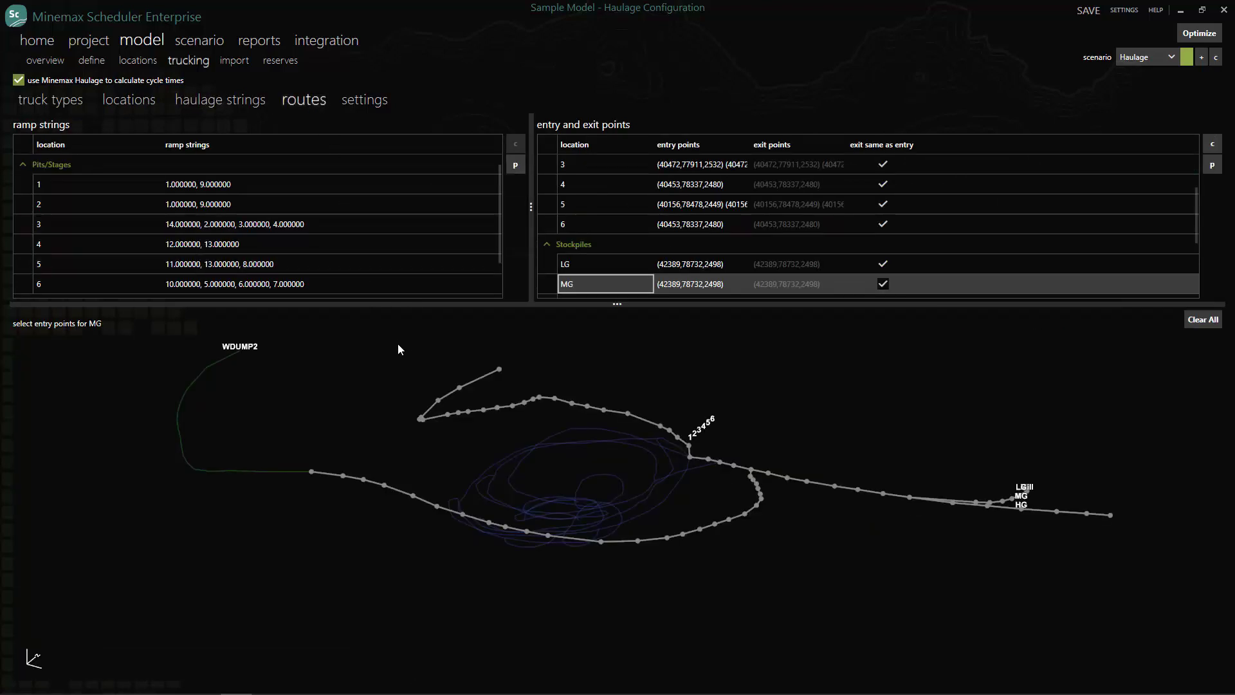
# Step: Step through the pit, stockpile, waste dump and processing location lists, ending on Mill
pyautogui.click(138, 61)
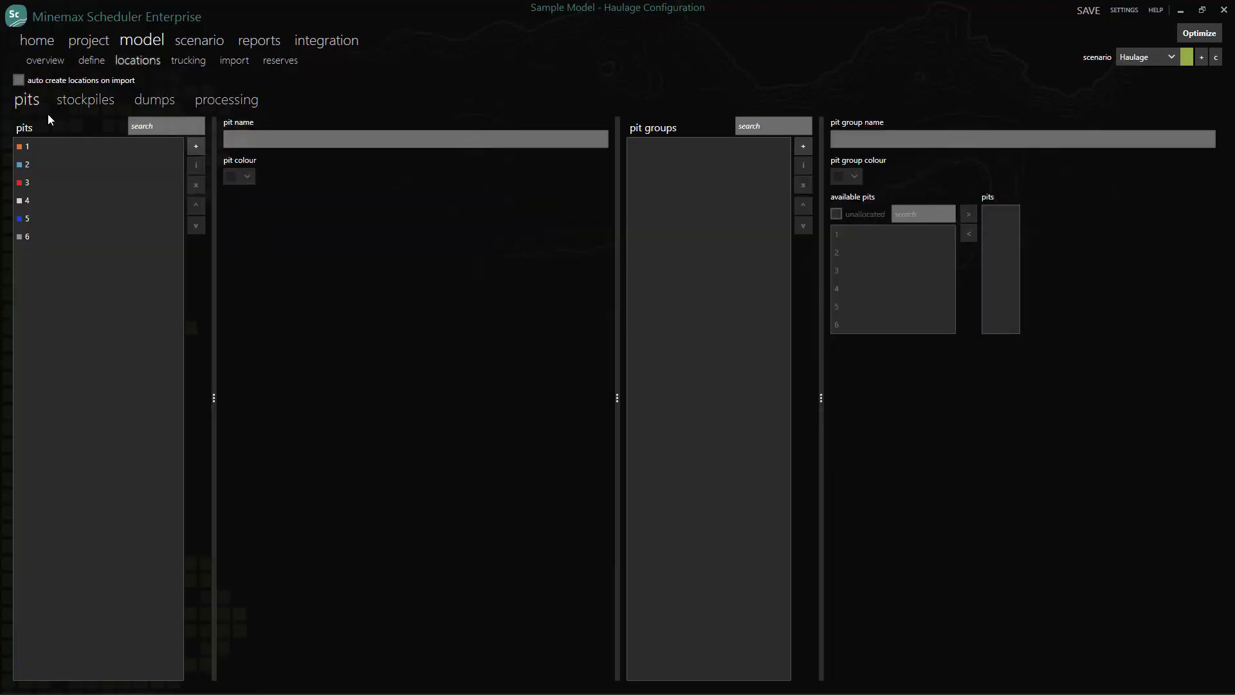
pyautogui.click(86, 100)
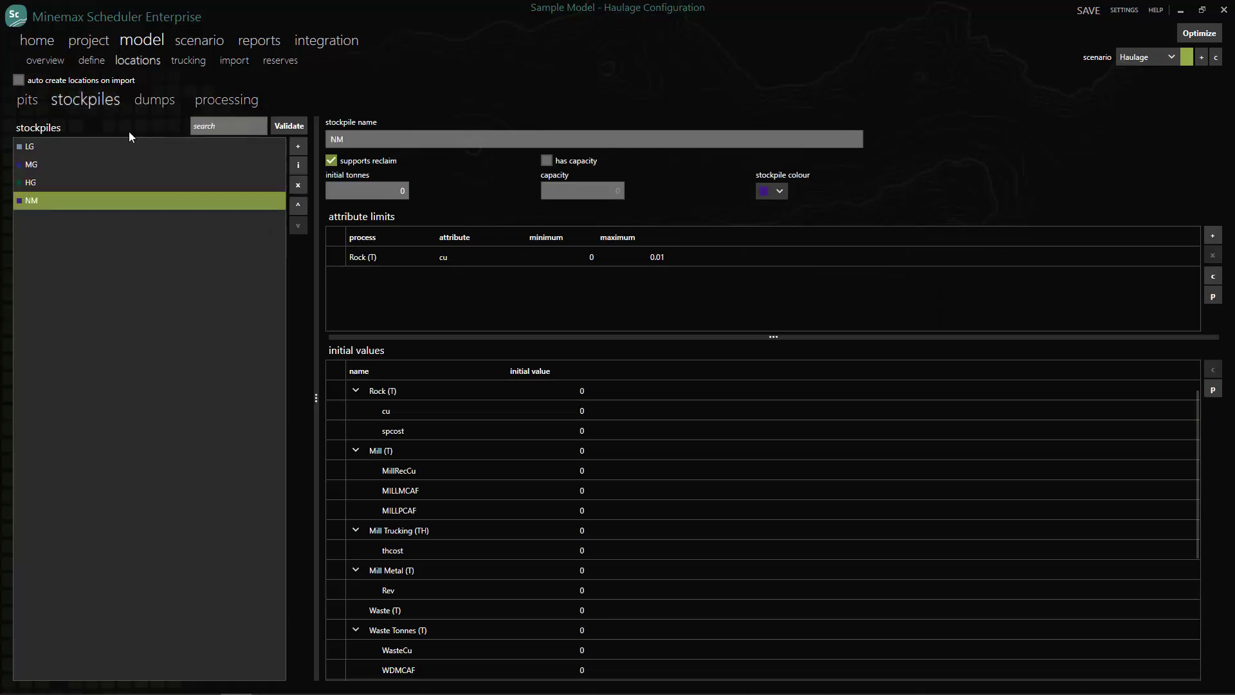
pyautogui.click(151, 103)
pyautogui.click(218, 101)
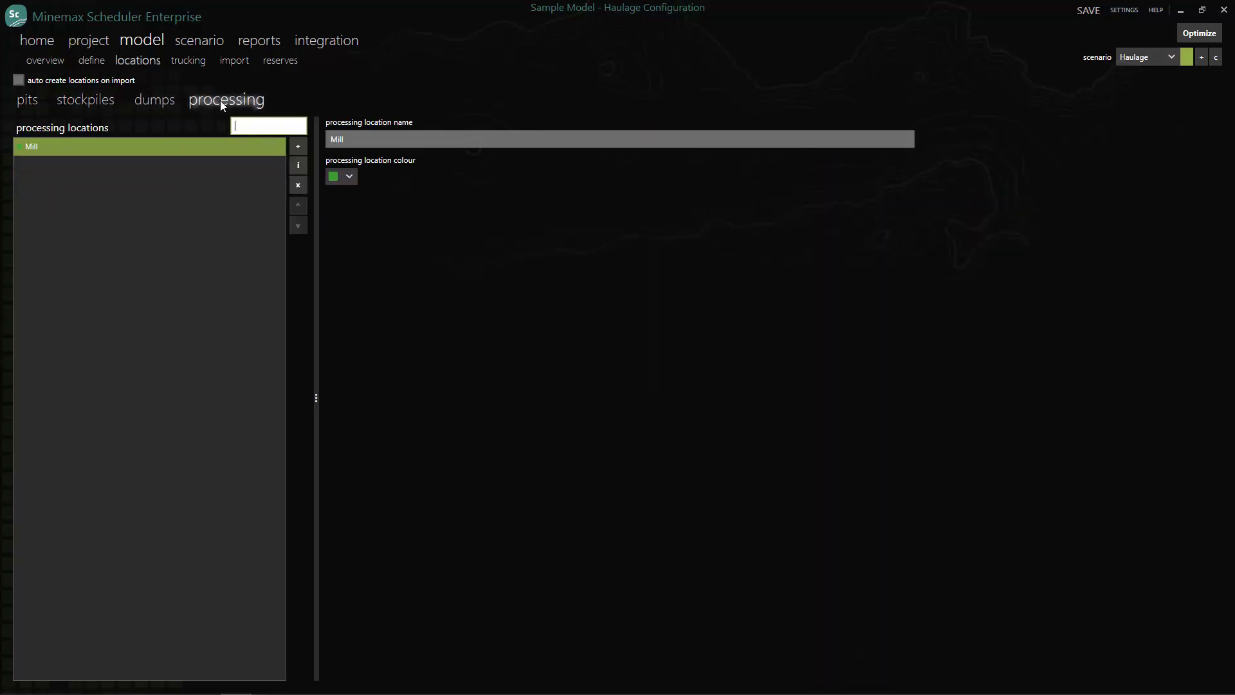
# Step: Show Truck1's settings: capacity 300, volume 120, and full and empty speeds by road grade
pyautogui.click(185, 59)
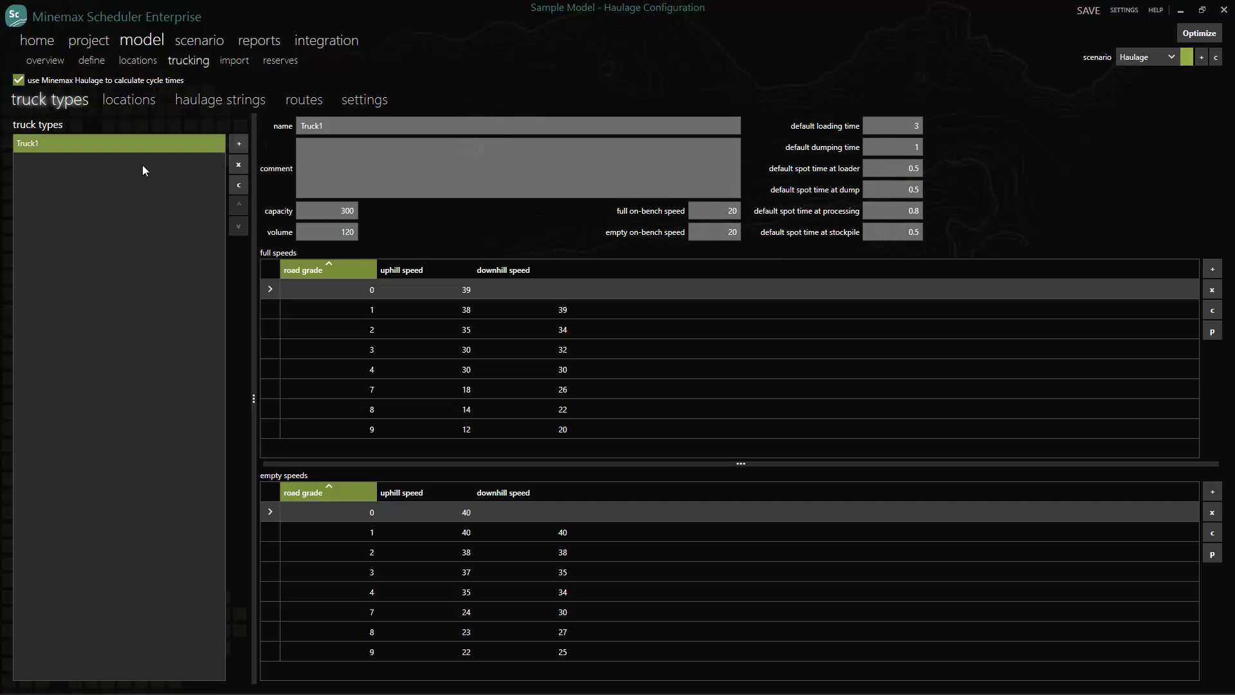
# Step: Check the Mill, WDUMP2 and LG coordinates, with LG at easting 42,389, northing 78,732, RL 2,498
pyautogui.click(122, 98)
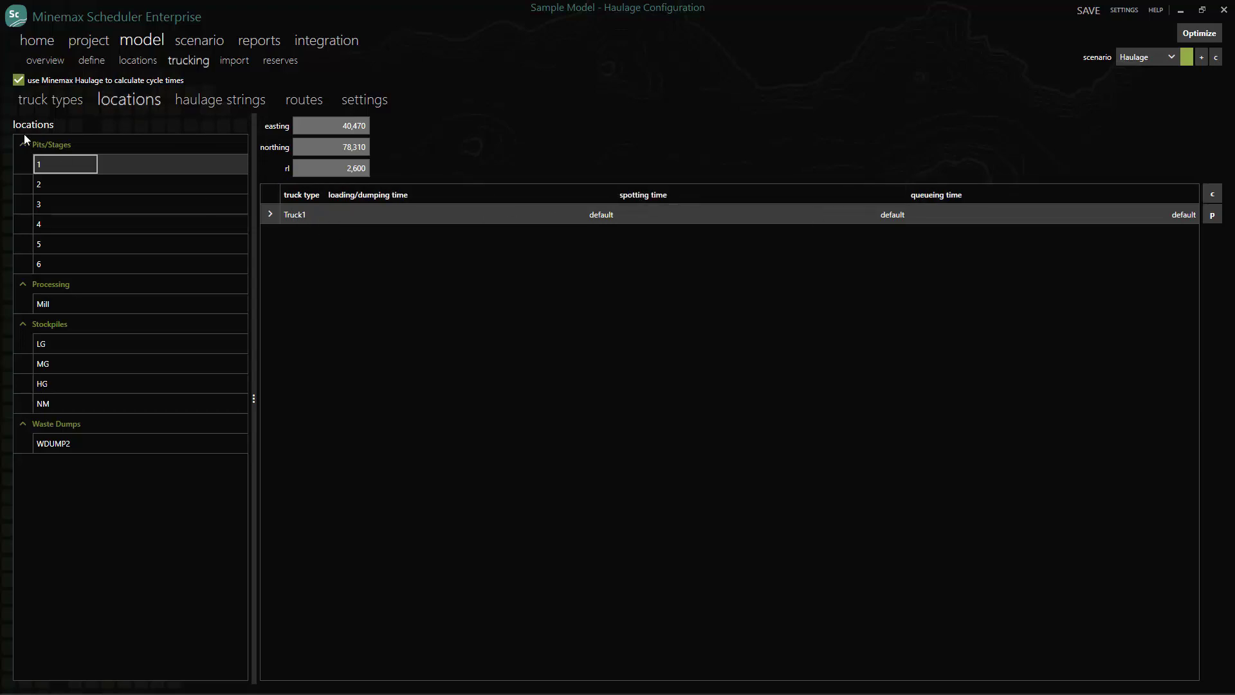
pyautogui.click(53, 310)
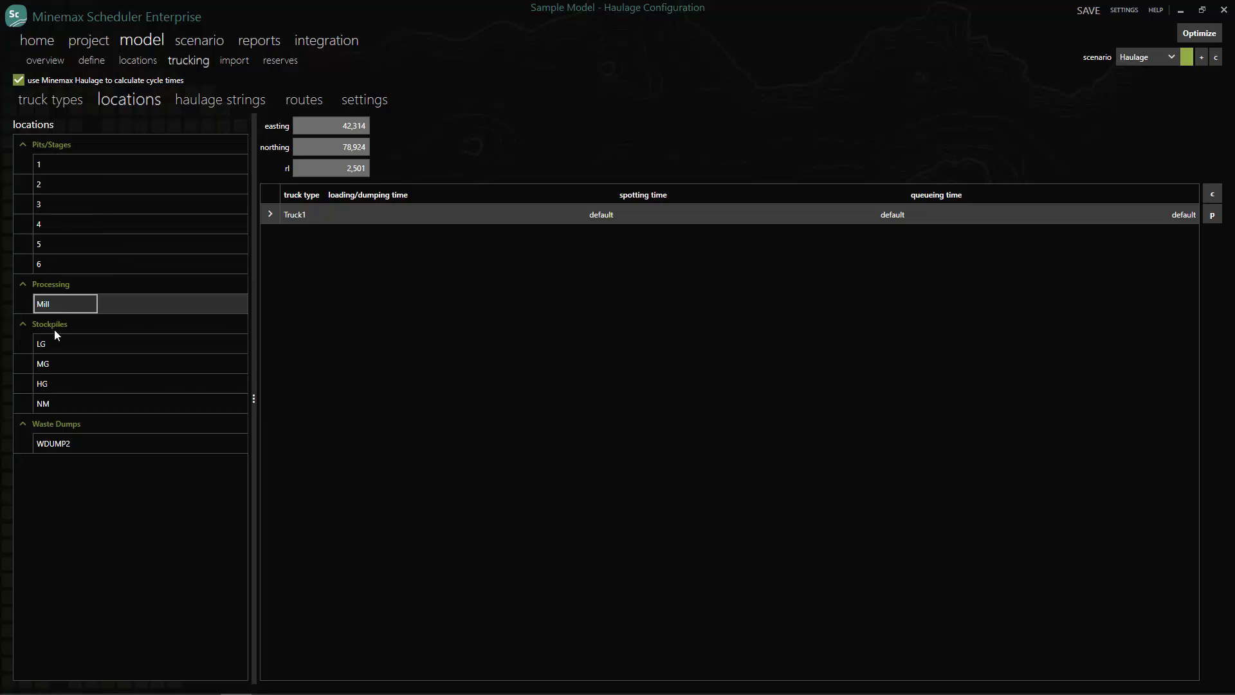
pyautogui.click(76, 440)
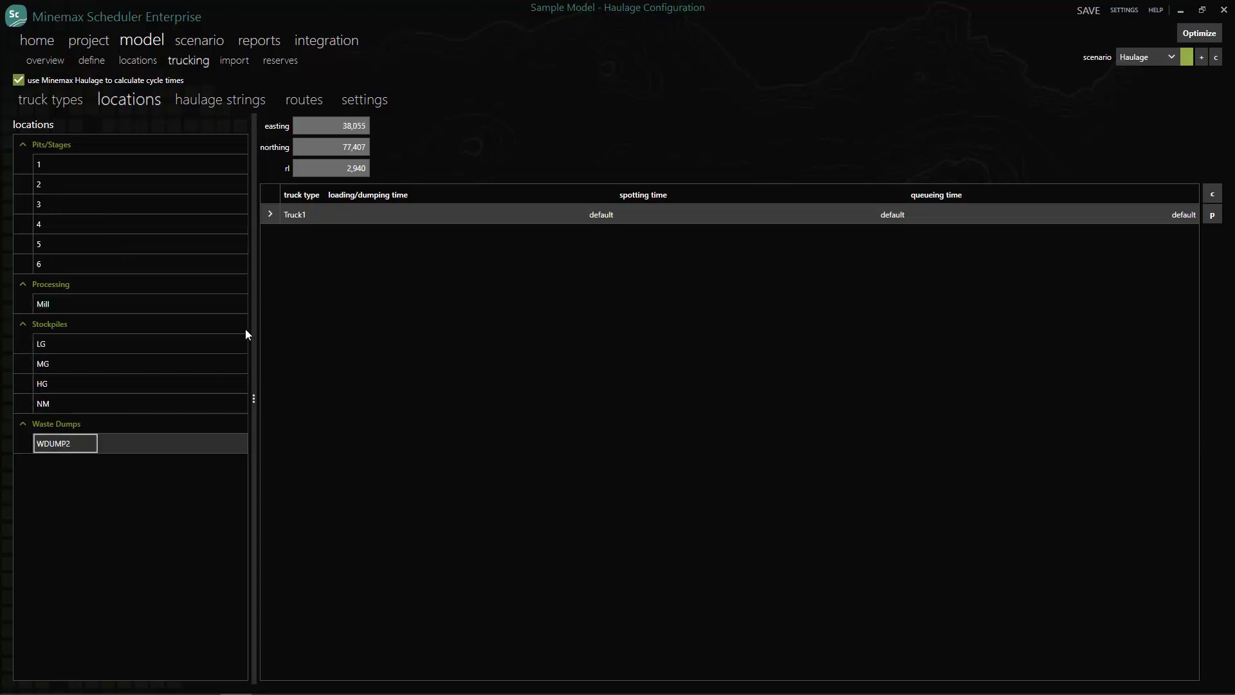
pyautogui.click(90, 347)
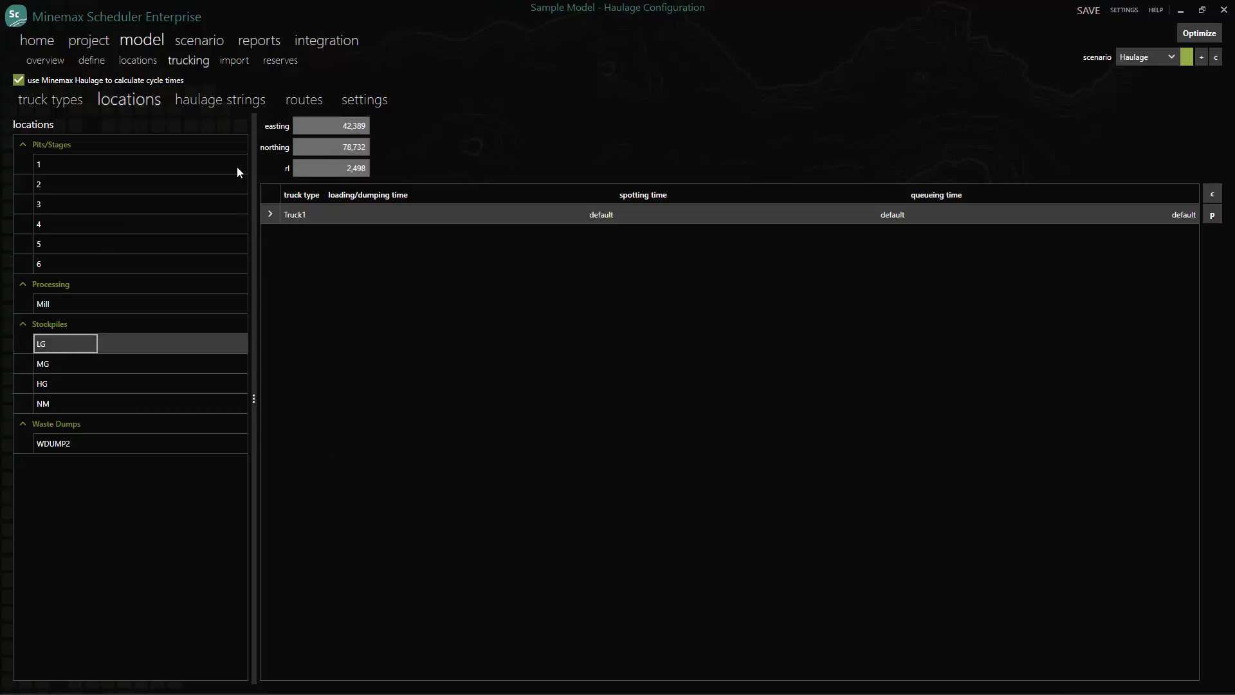
# Step: Show the PIT_6_v2tr.dm surface with the haul strings and highlight strings 2.000000 and 3.000000
pyautogui.click(202, 101)
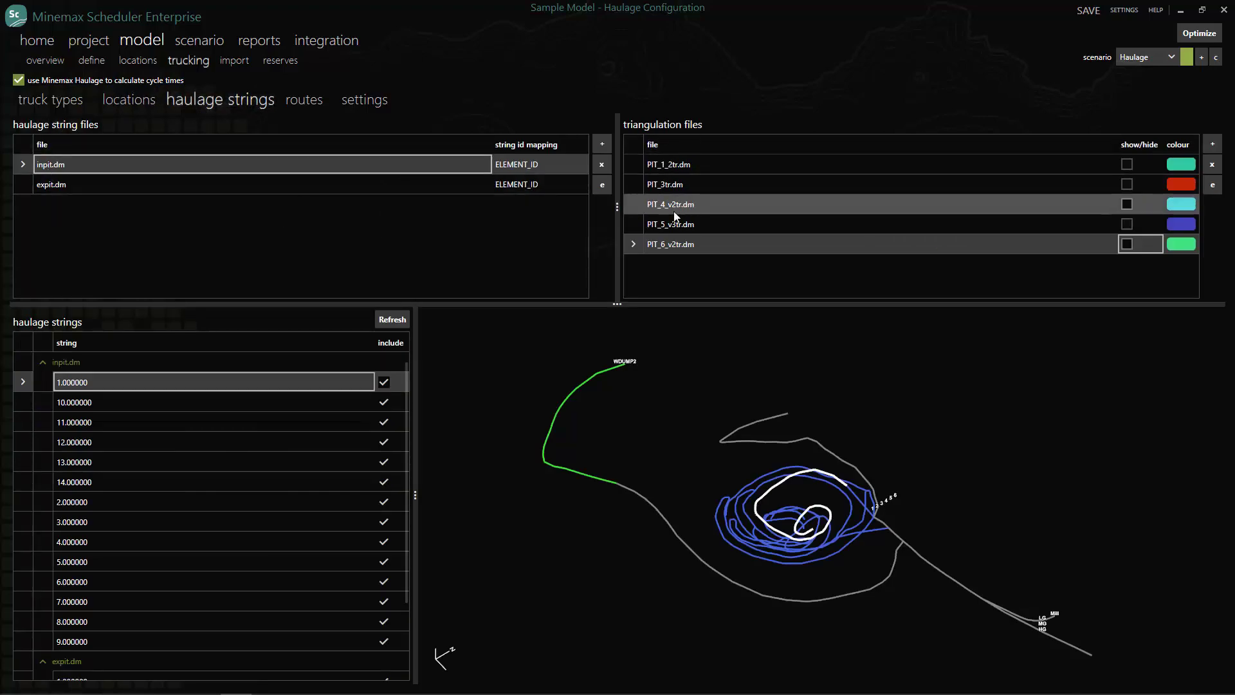
pyautogui.click(1125, 245)
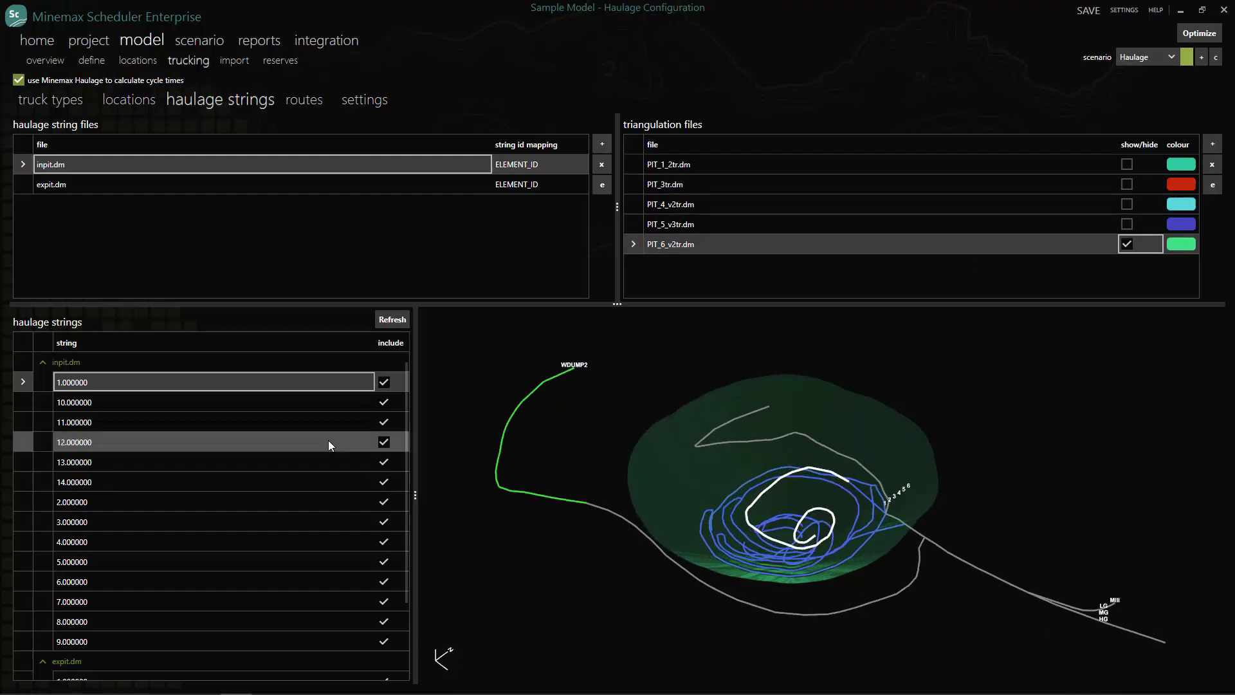
pyautogui.click(165, 504)
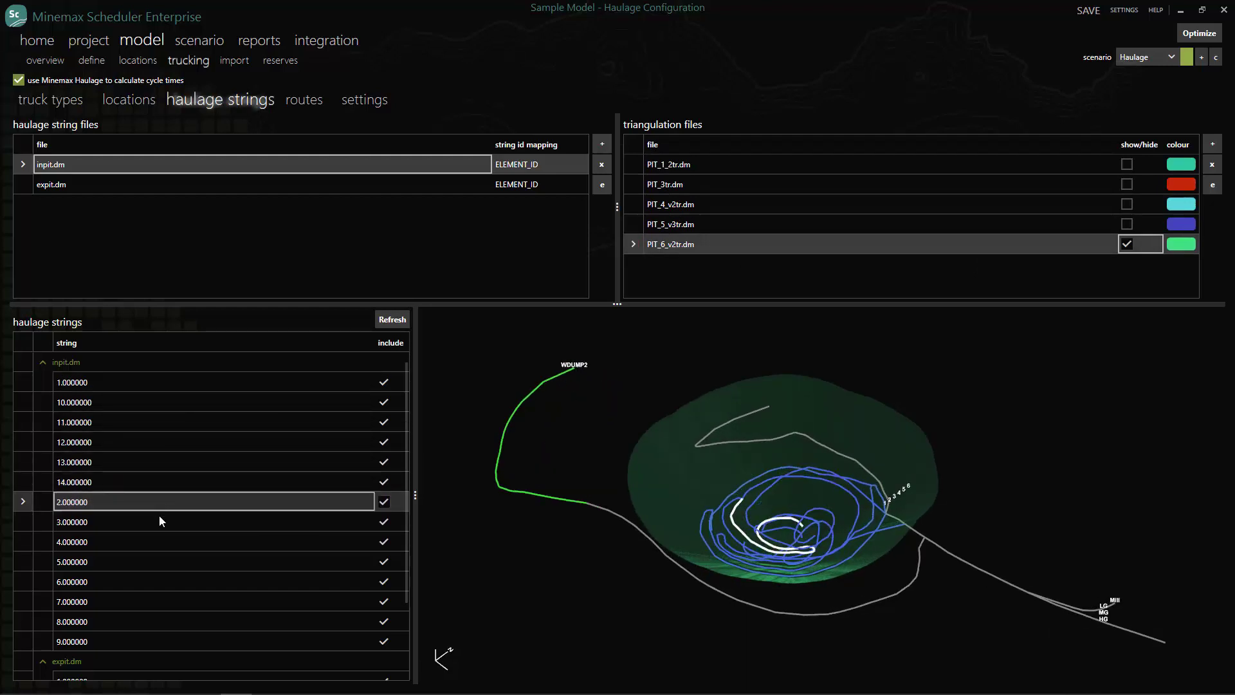
pyautogui.click(159, 521)
pyautogui.scroll(1, 741, 552)
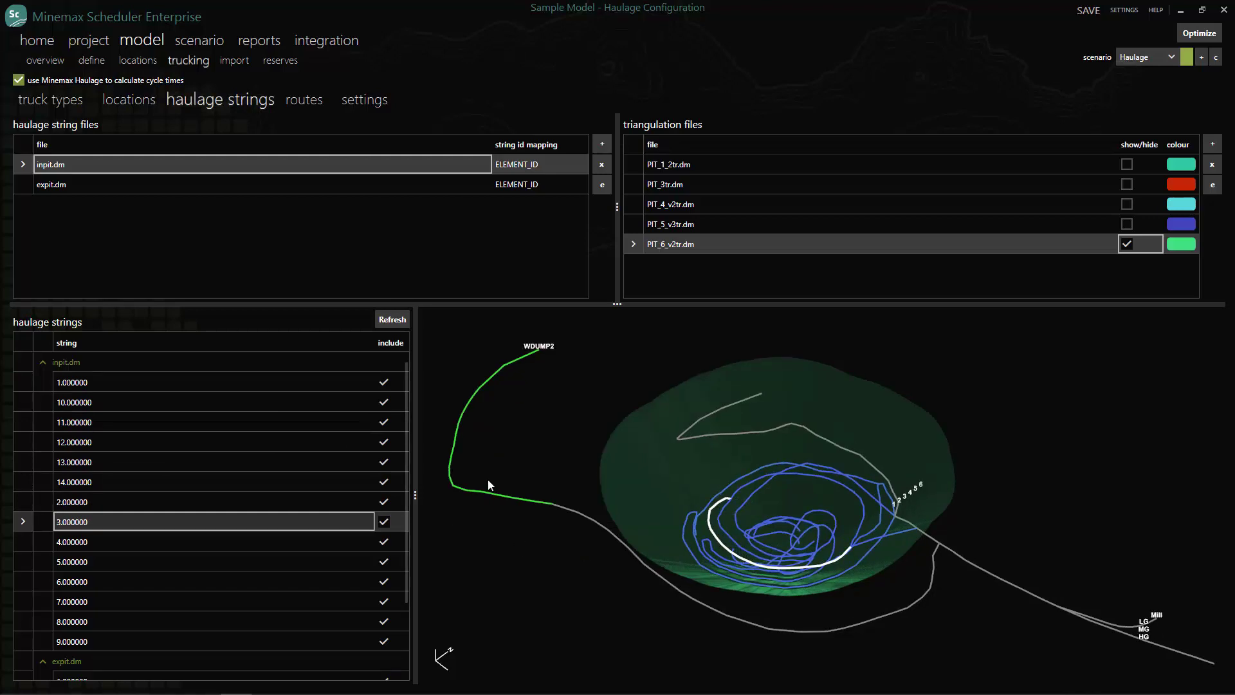
# Step: Assign ramp strings 14, 2, 3 and 4 to pit stage 3 on the haul routes page
pyautogui.click(303, 101)
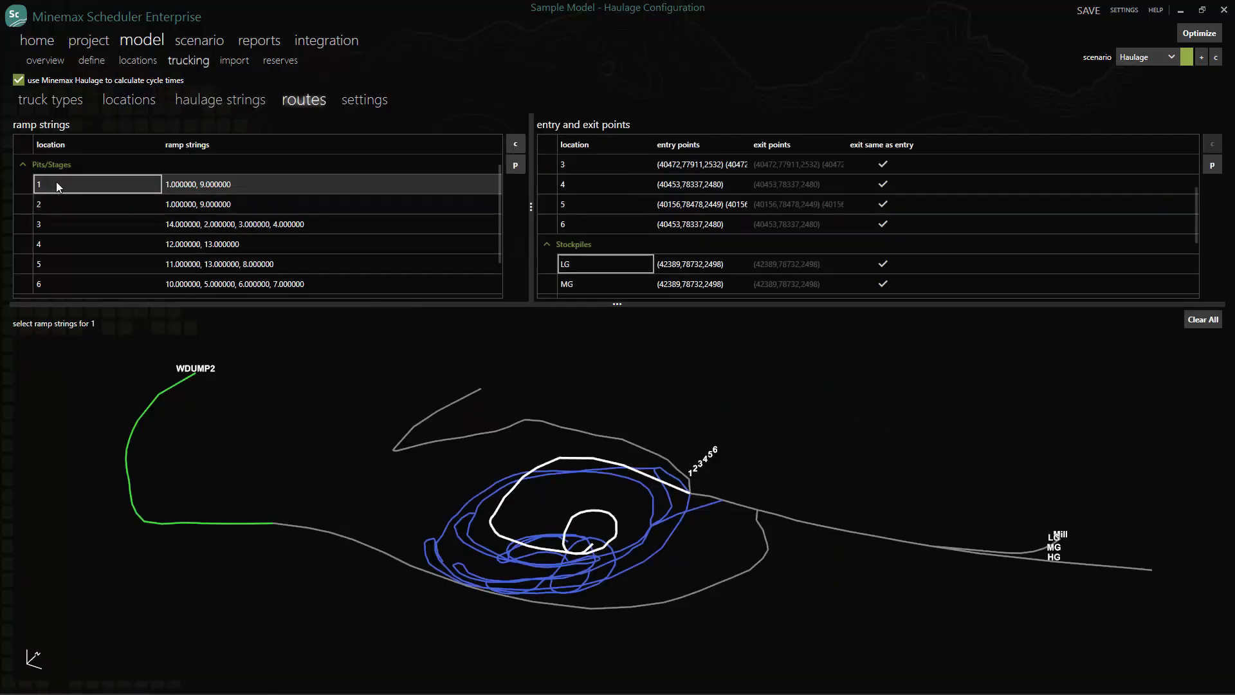
pyautogui.click(71, 226)
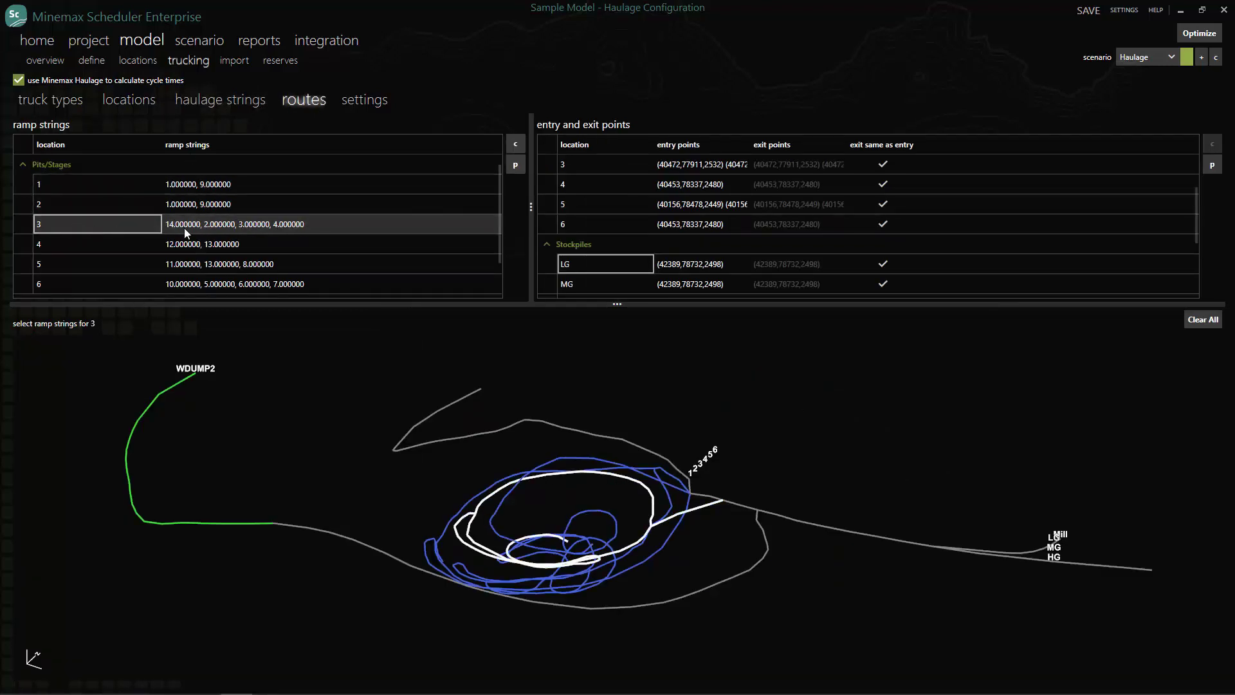
pyautogui.click(194, 225)
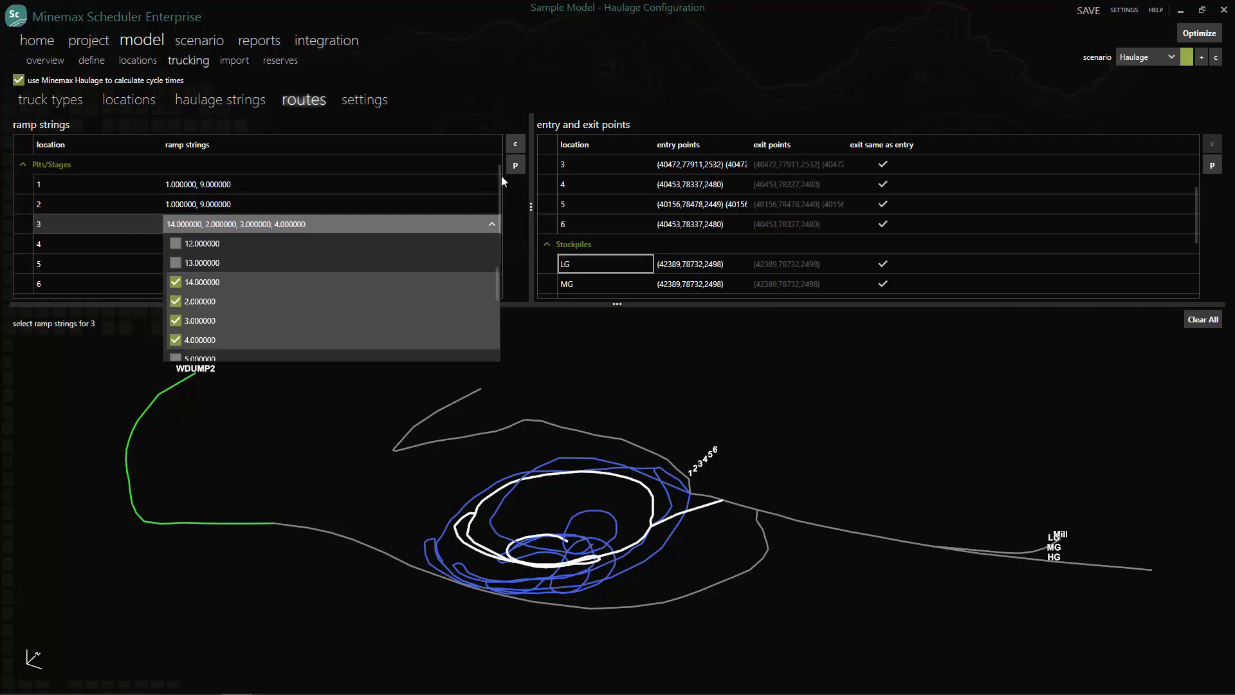
pyautogui.click(546, 162)
# Step: Trace the entry points for pits 3–6 and the LG stockpile in the 3D view
pyautogui.click(547, 166)
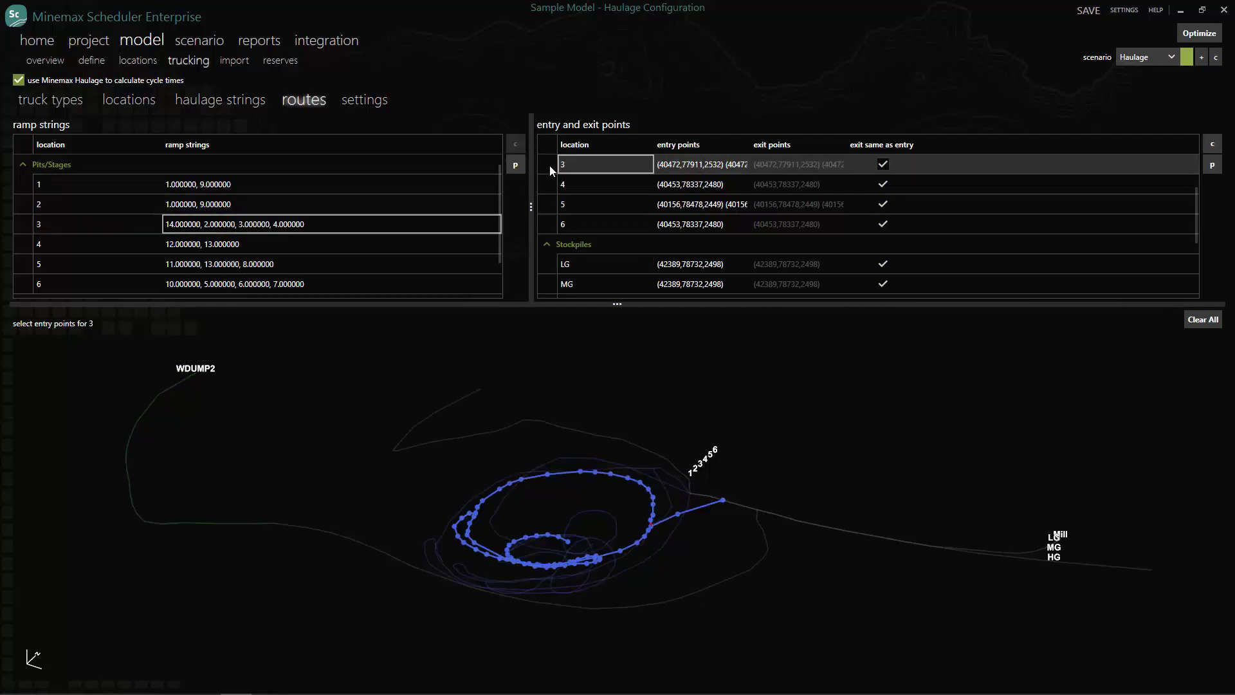
pyautogui.scroll(1, 584, 595)
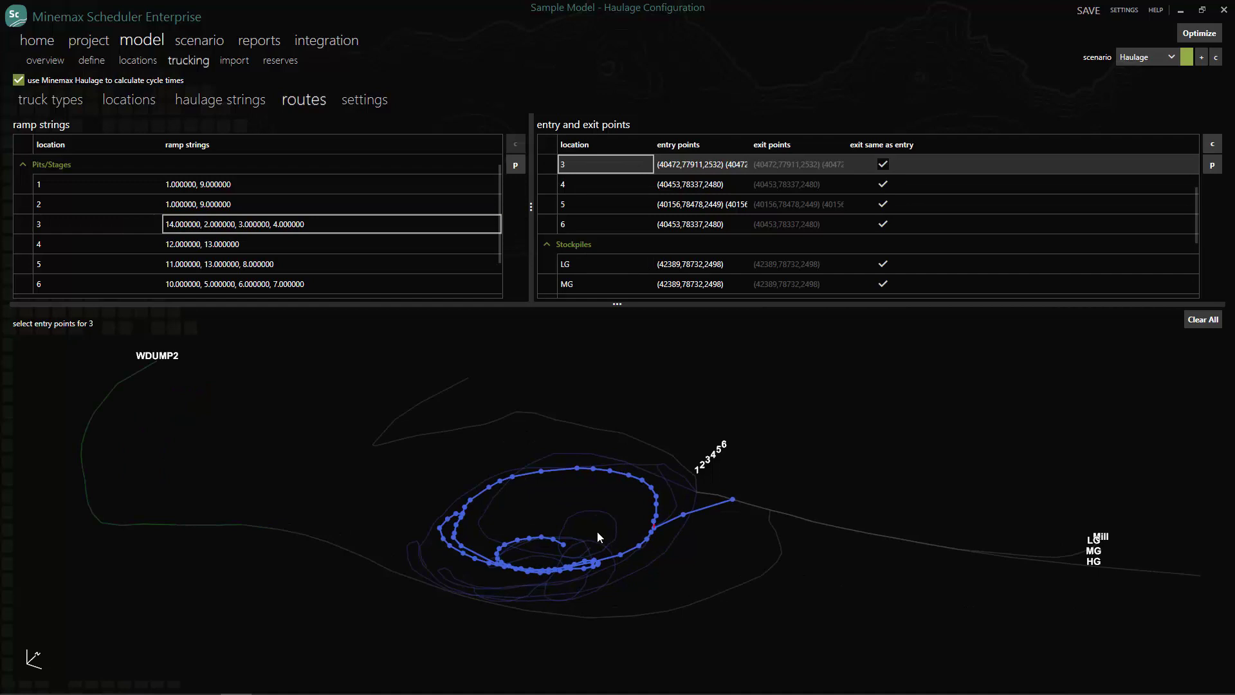
pyautogui.click(552, 186)
pyautogui.click(550, 204)
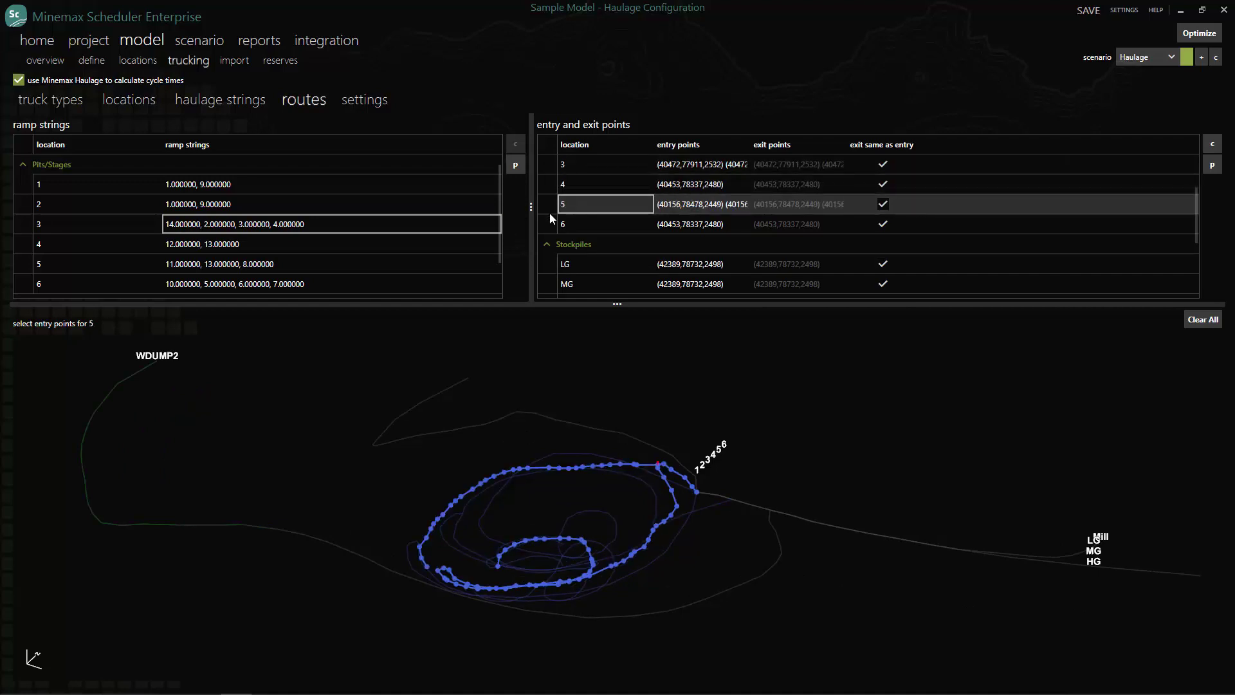
pyautogui.click(549, 231)
pyautogui.click(579, 267)
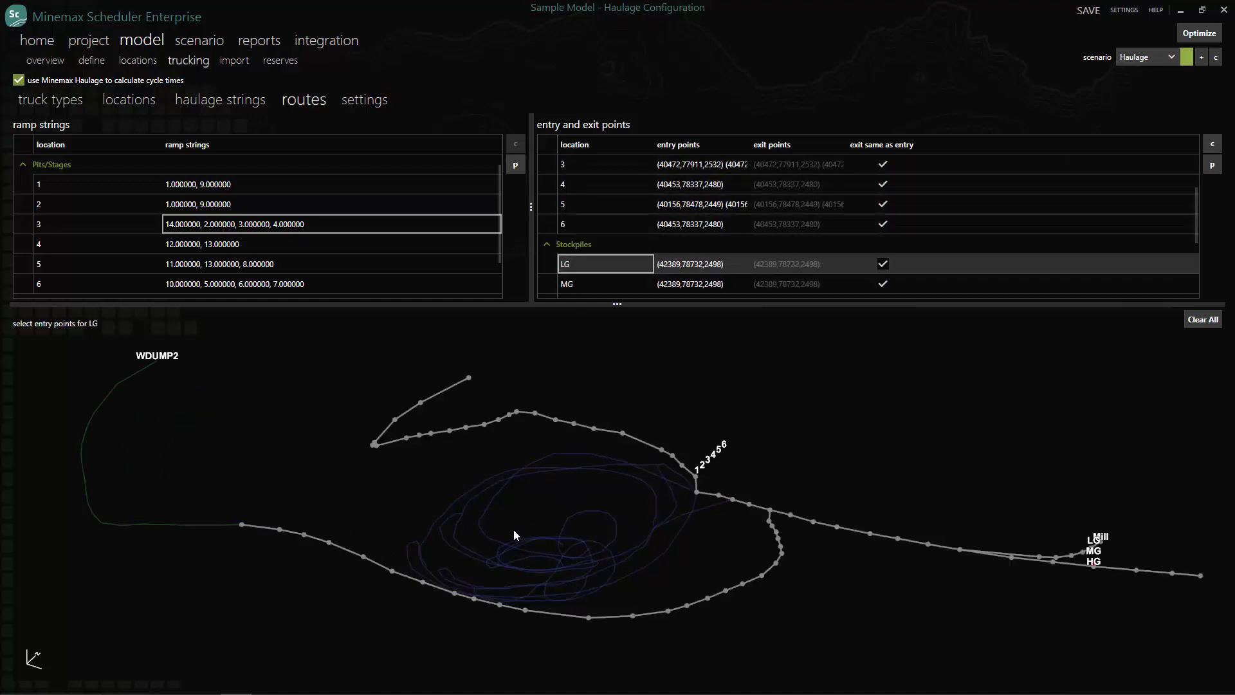
pyautogui.moveTo(514, 531)
pyautogui.mouseDown()
pyautogui.moveTo(441, 536)
pyautogui.moveTo(535, 568)
pyautogui.moveTo(527, 536)
pyautogui.mouseUp()
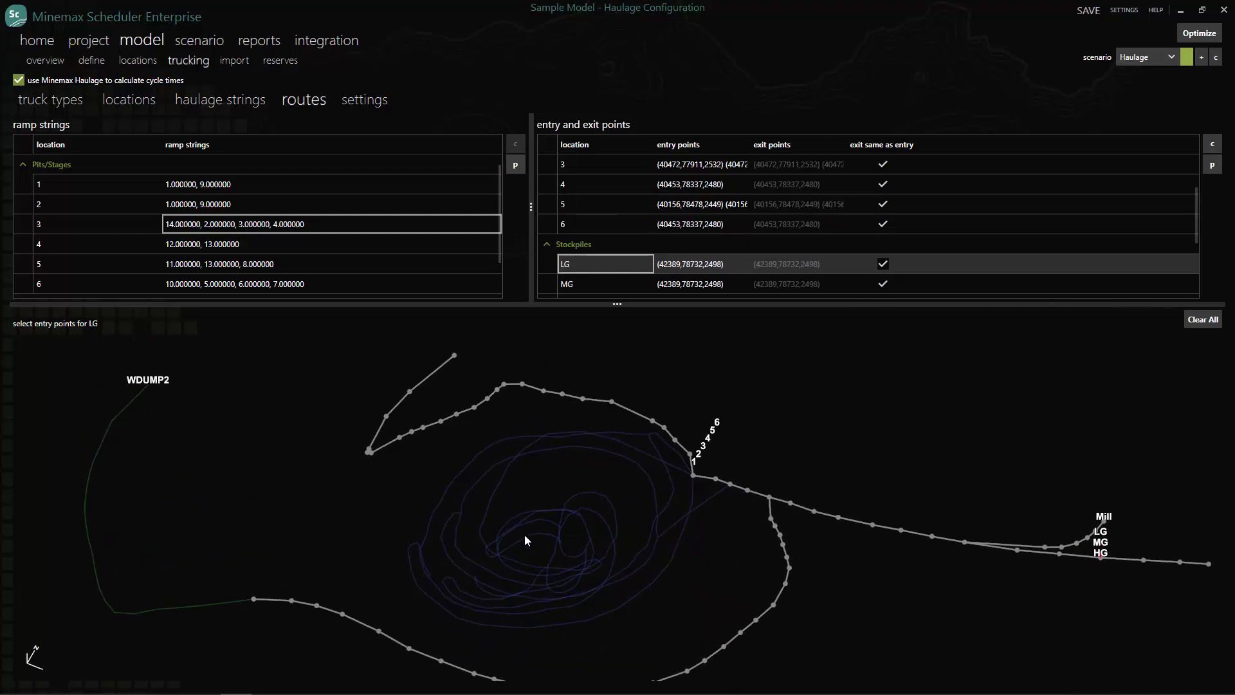
# Step: Show the block_import field mappings and launch Review Haulage Routes
pyautogui.click(236, 62)
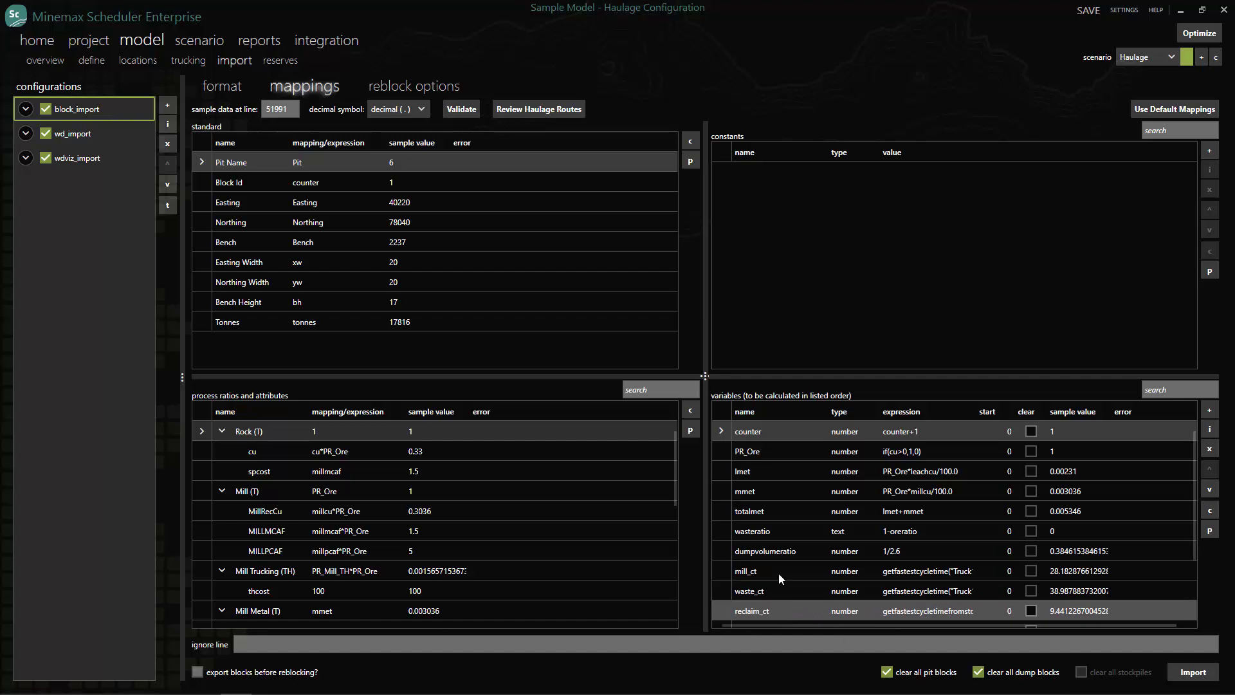
pyautogui.click(519, 110)
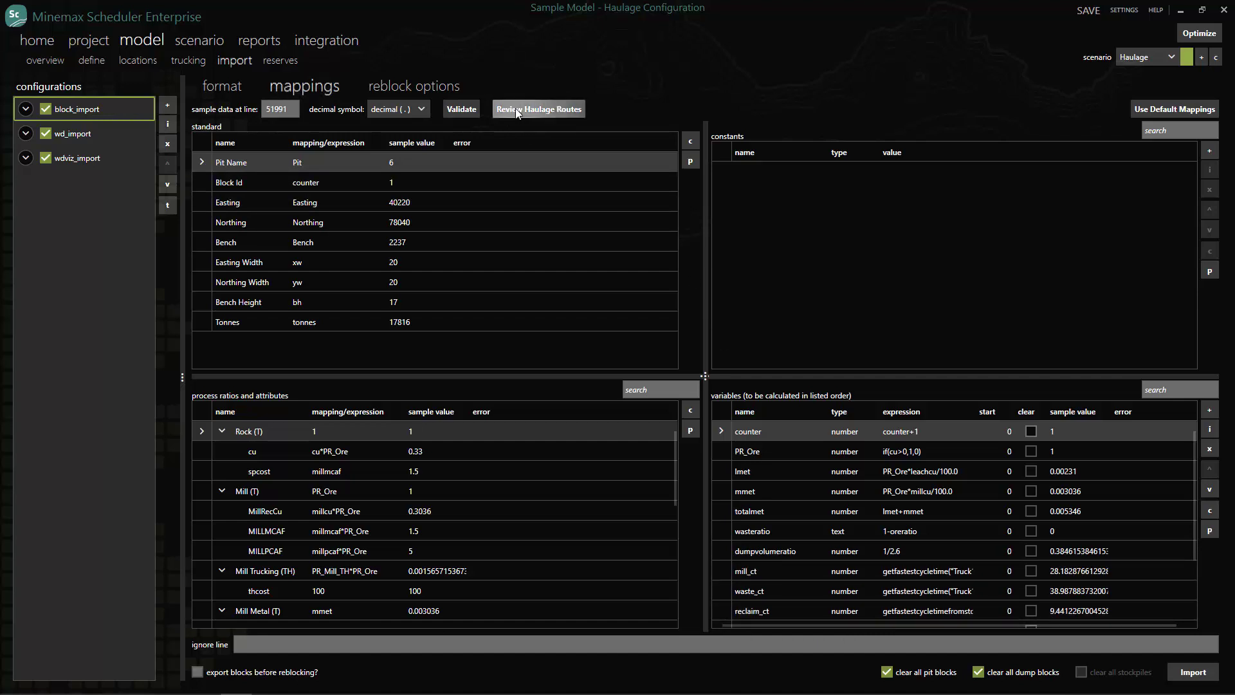
# Step: Maximize the route viewer, check pit 6's 28.18-minute Truck1 route to Mill, then close it
pyautogui.click(874, 167)
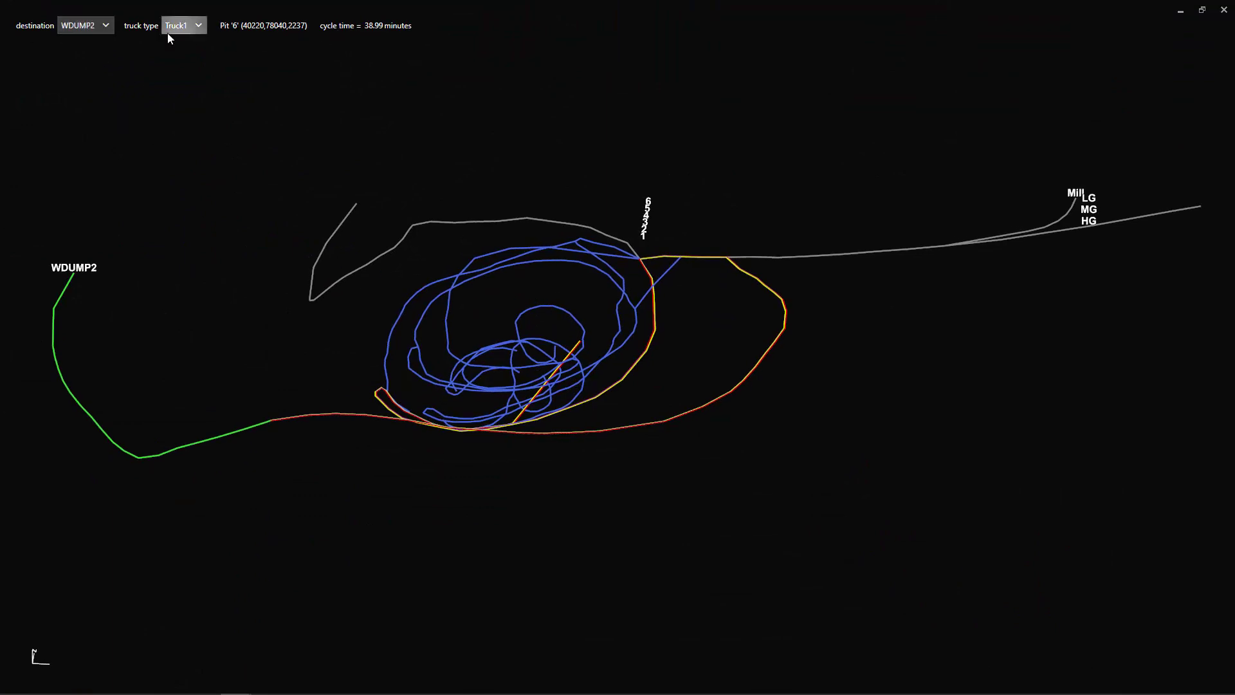
pyautogui.click(103, 24)
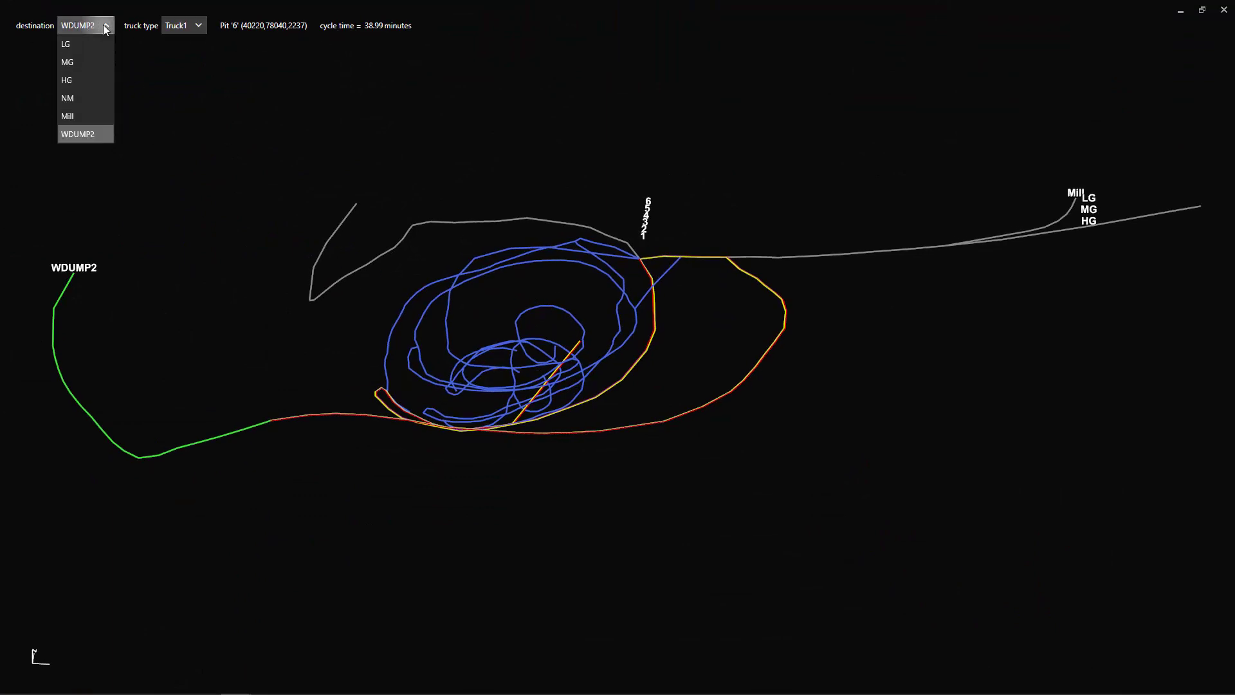
pyautogui.click(79, 117)
pyautogui.moveTo(461, 295); pyautogui.dragTo(544, 386)
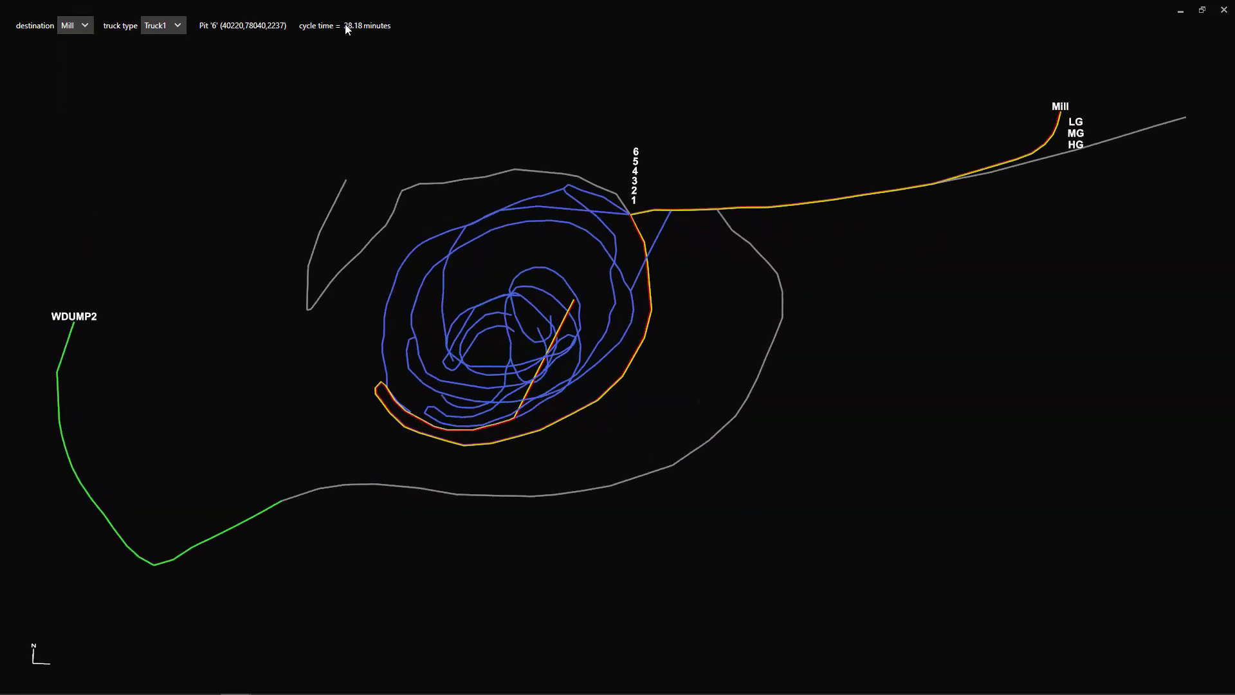
pyautogui.click(1228, 10)
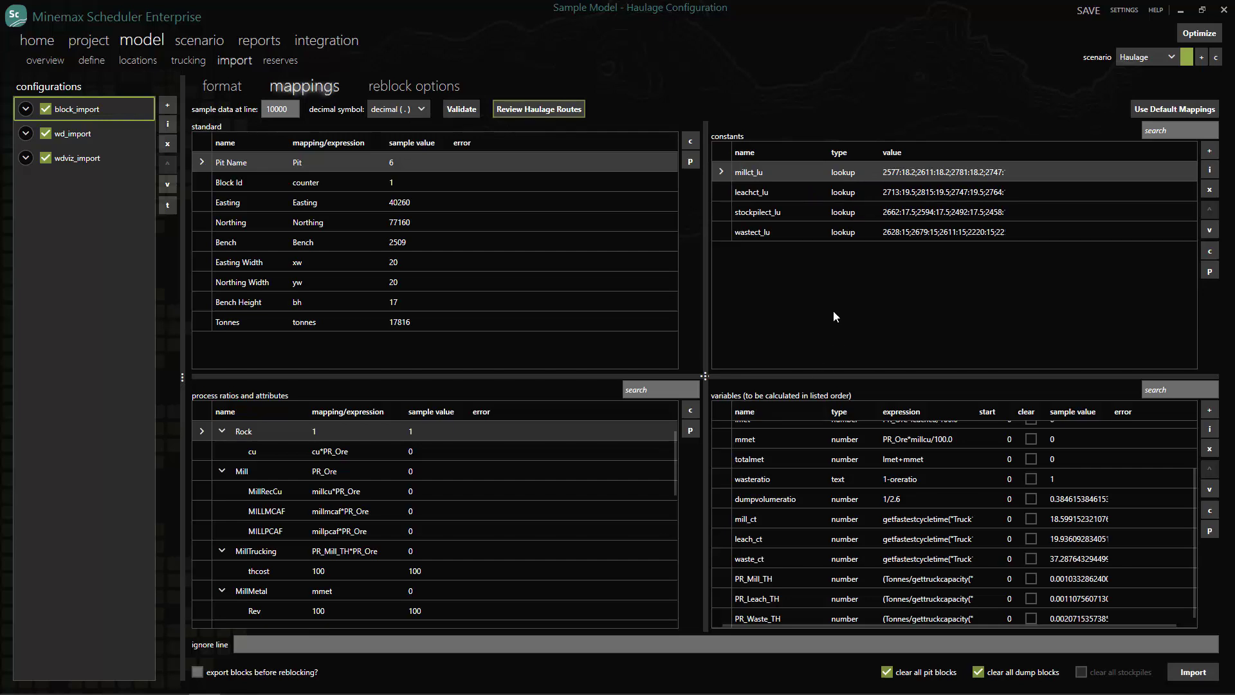
# Step: Show the reserves for pits 1–6 (1,067,565,932 total) and dump WDUMP2 (200,000,000)
pyautogui.click(281, 60)
# Step: Filter the 3D view to pit 2, then pit 3, then back to all pits
pyautogui.moveTo(305, 196); pyautogui.dragTo(309, 288)
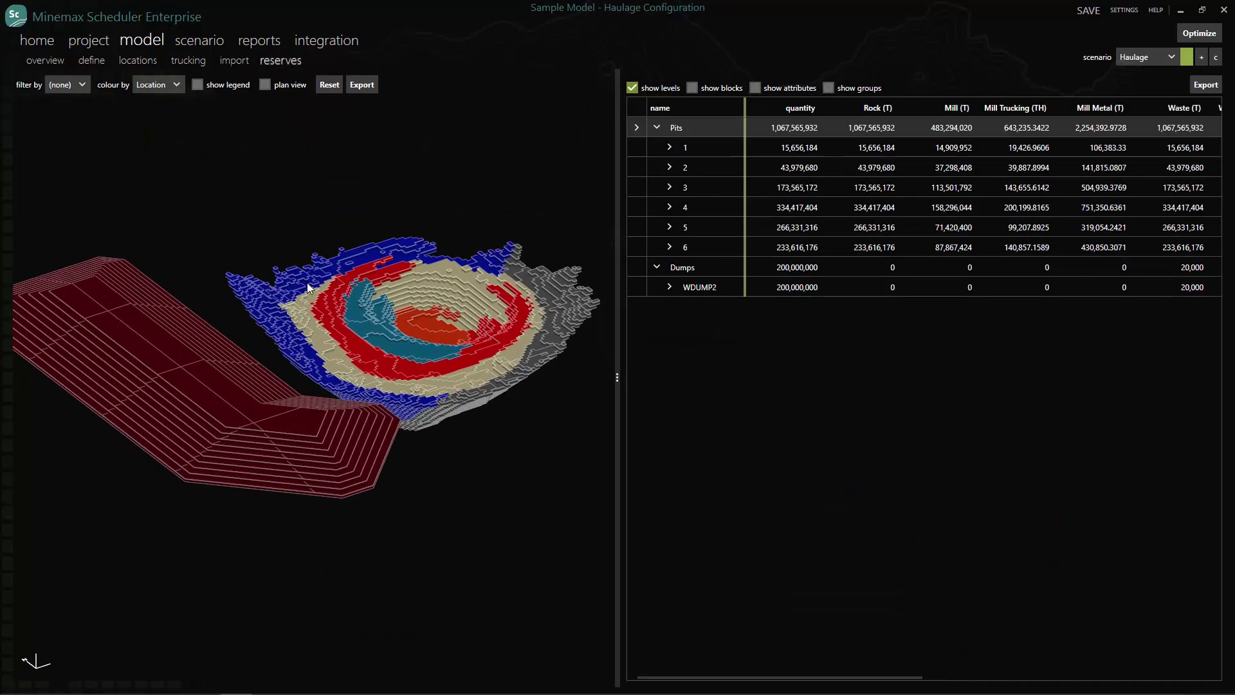
pyautogui.click(81, 85)
pyautogui.click(54, 139)
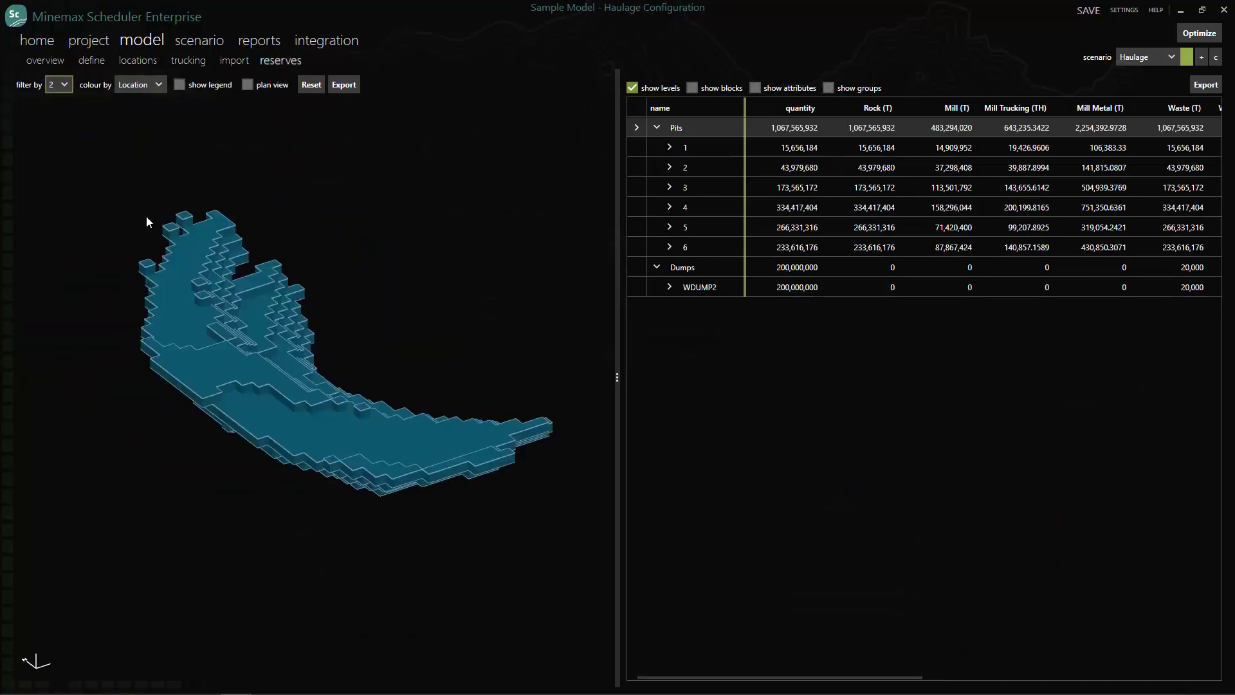
pyautogui.click(65, 85)
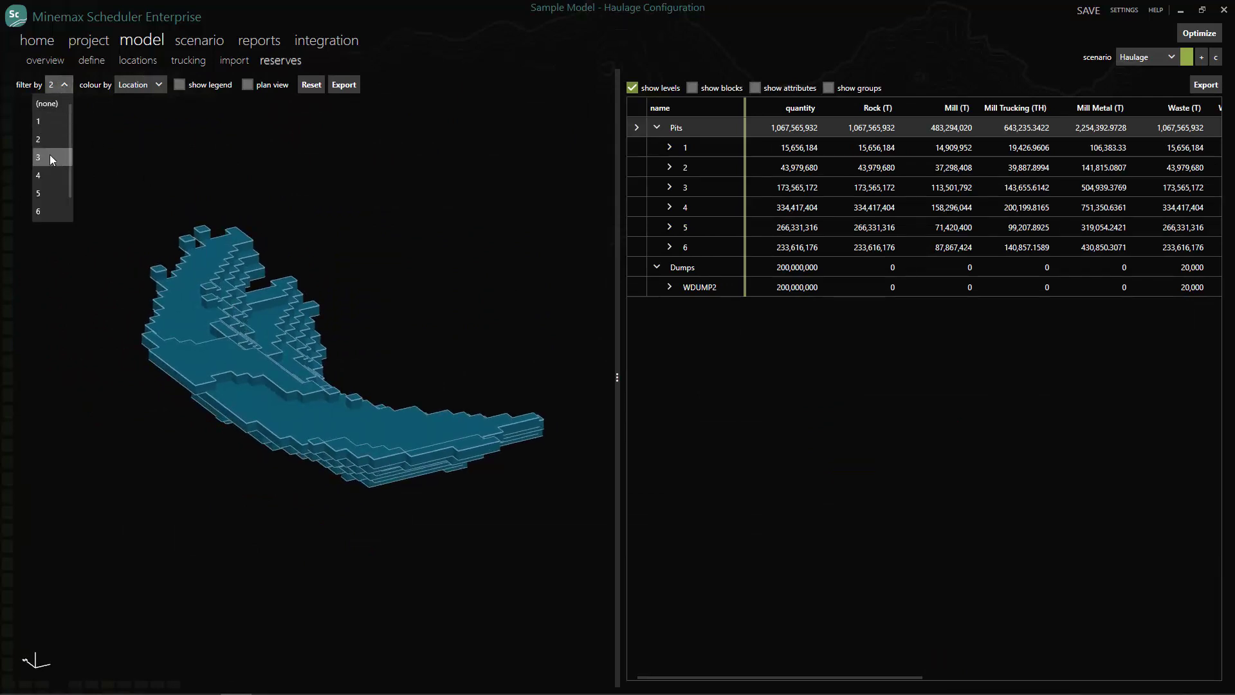
pyautogui.click(49, 156)
pyautogui.moveTo(114, 183); pyautogui.dragTo(171, 178)
pyautogui.click(65, 84)
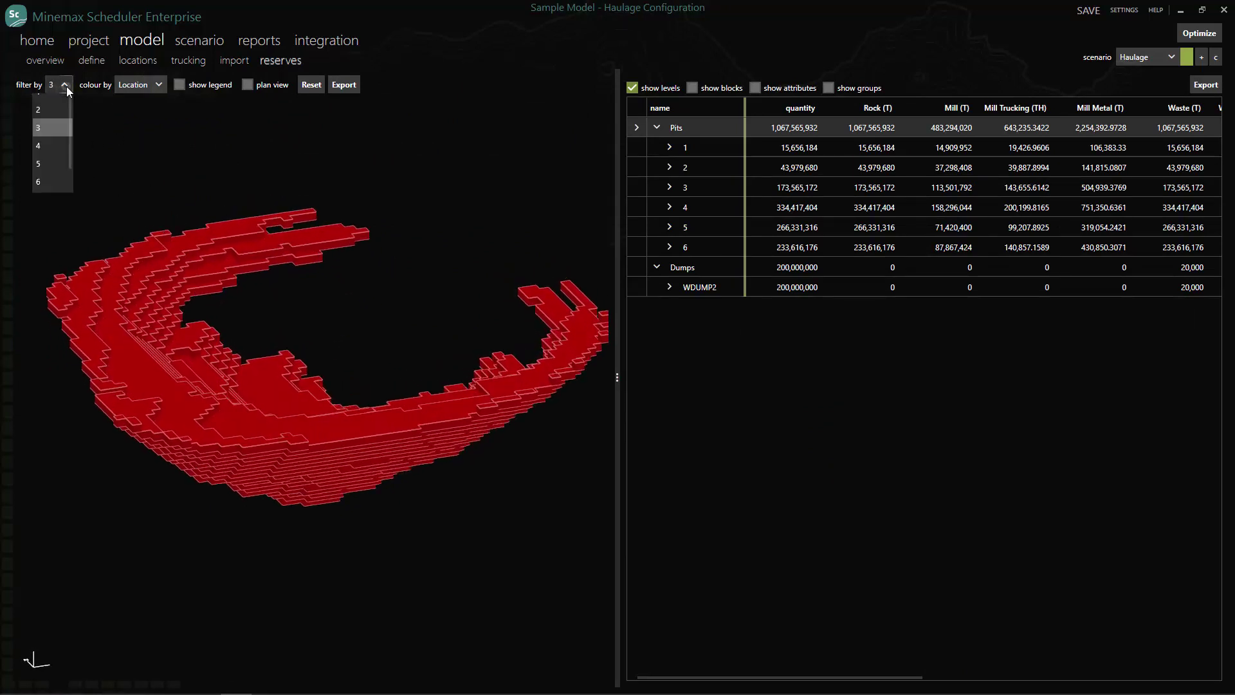
pyautogui.click(54, 105)
pyautogui.moveTo(181, 321); pyautogui.dragTo(234, 322)
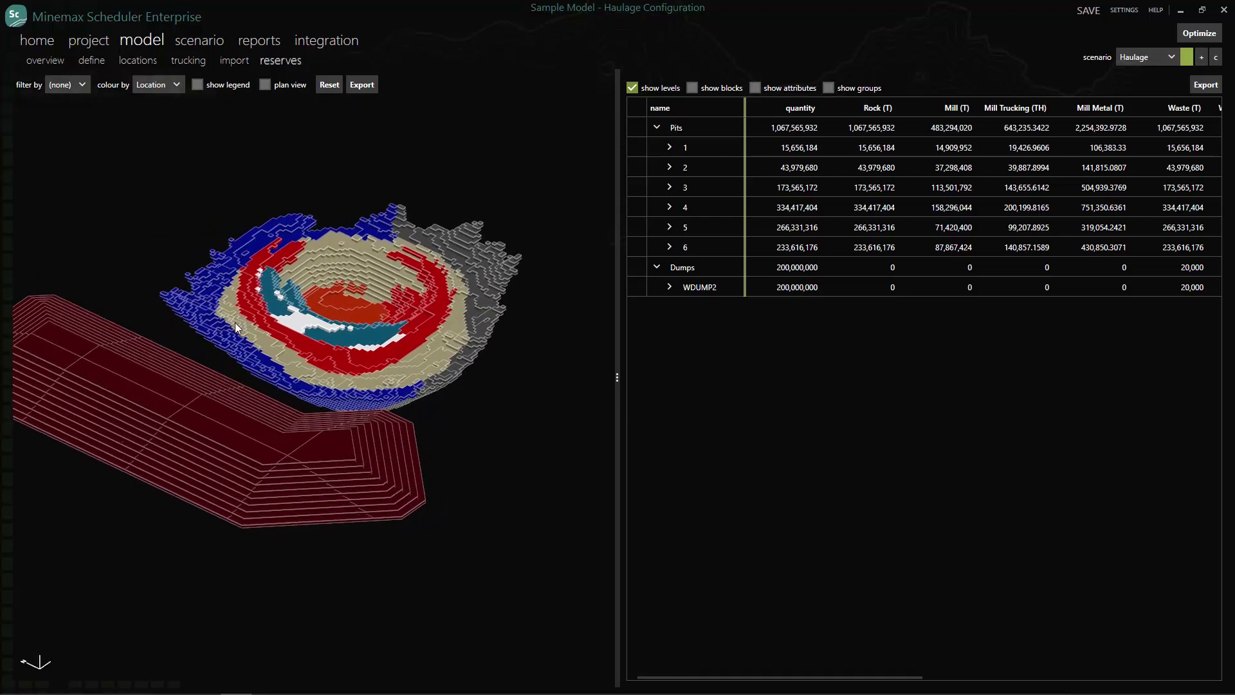
# Step: Expand pit 2 to review its bench level rows, then collapse it
pyautogui.click(669, 167)
pyautogui.moveTo(705, 210); pyautogui.dragTo(708, 368)
pyautogui.click(669, 168)
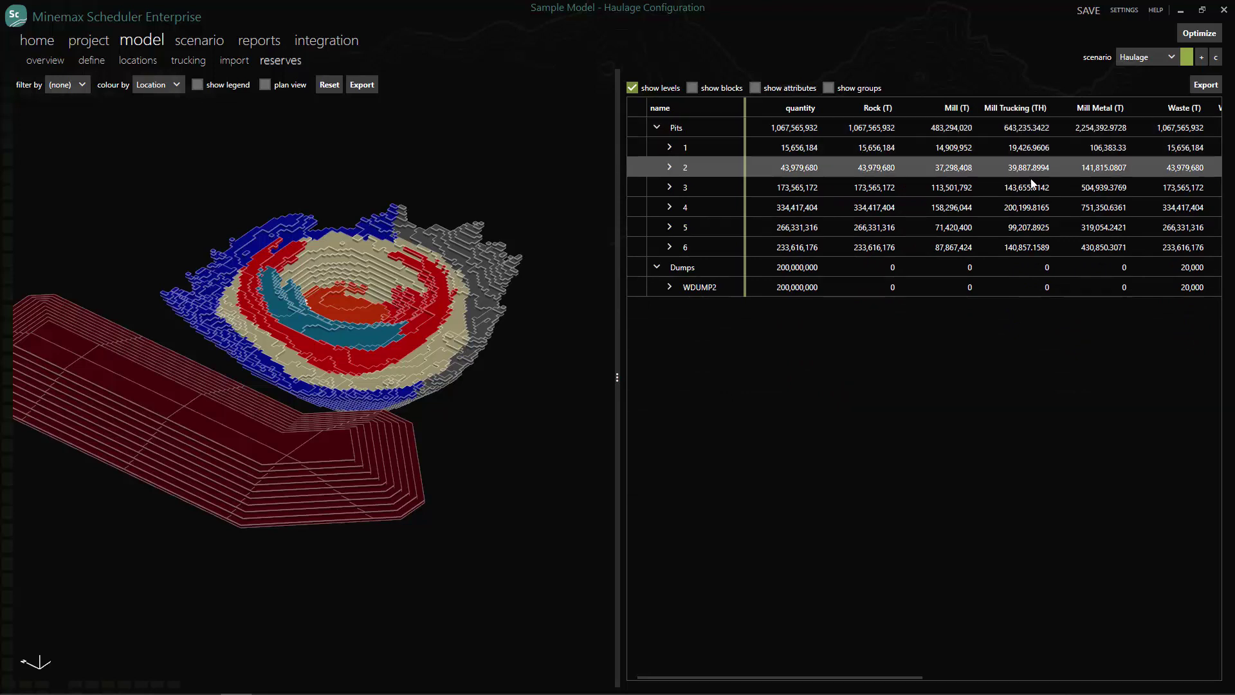
# Step: Run the Haulage schedule optimization and open the Summary reports dashboard
pyautogui.click(1199, 34)
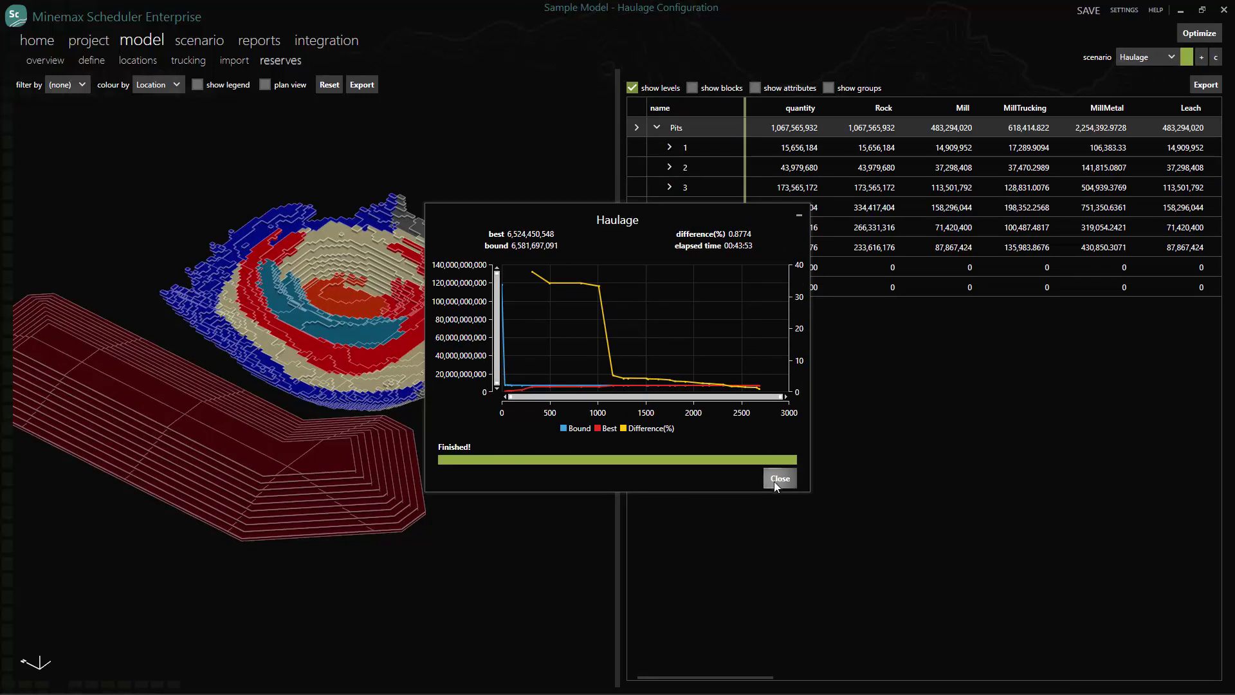
pyautogui.click(778, 479)
pyautogui.click(256, 37)
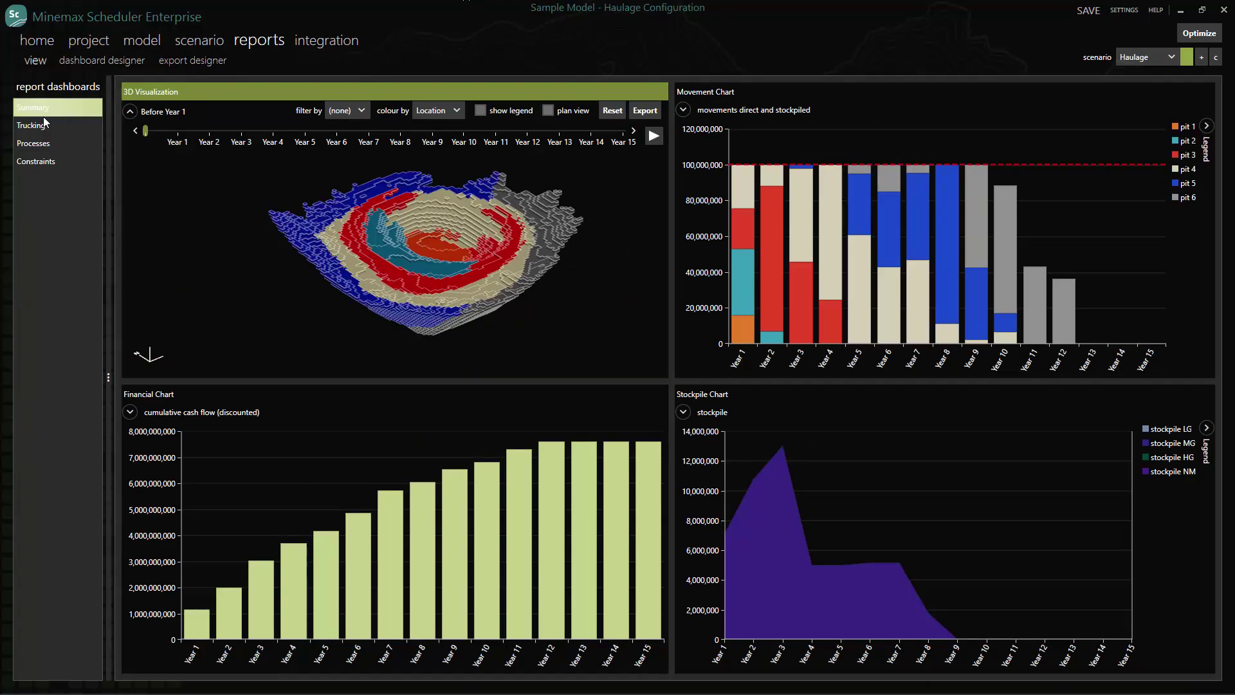
# Step: Play the year-by-year mining animation, then show trucking movements and WDUMP2 dump volumes
pyautogui.moveTo(374, 232); pyautogui.dragTo(406, 245)
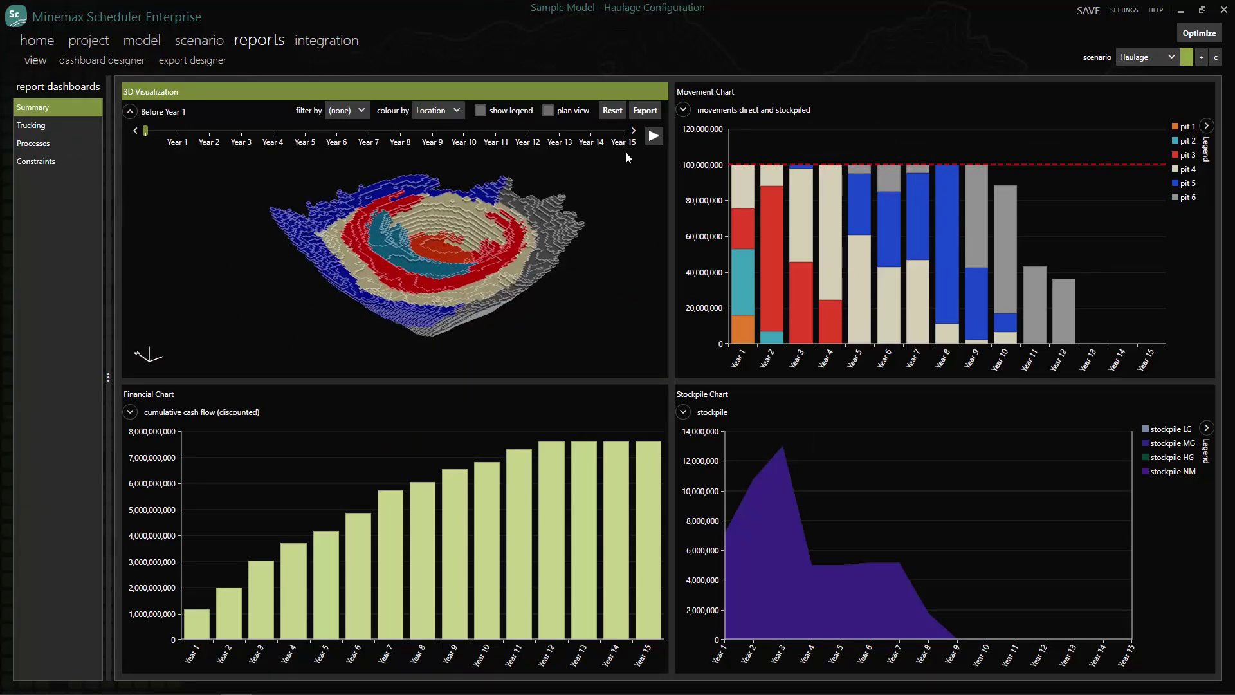
pyautogui.click(654, 135)
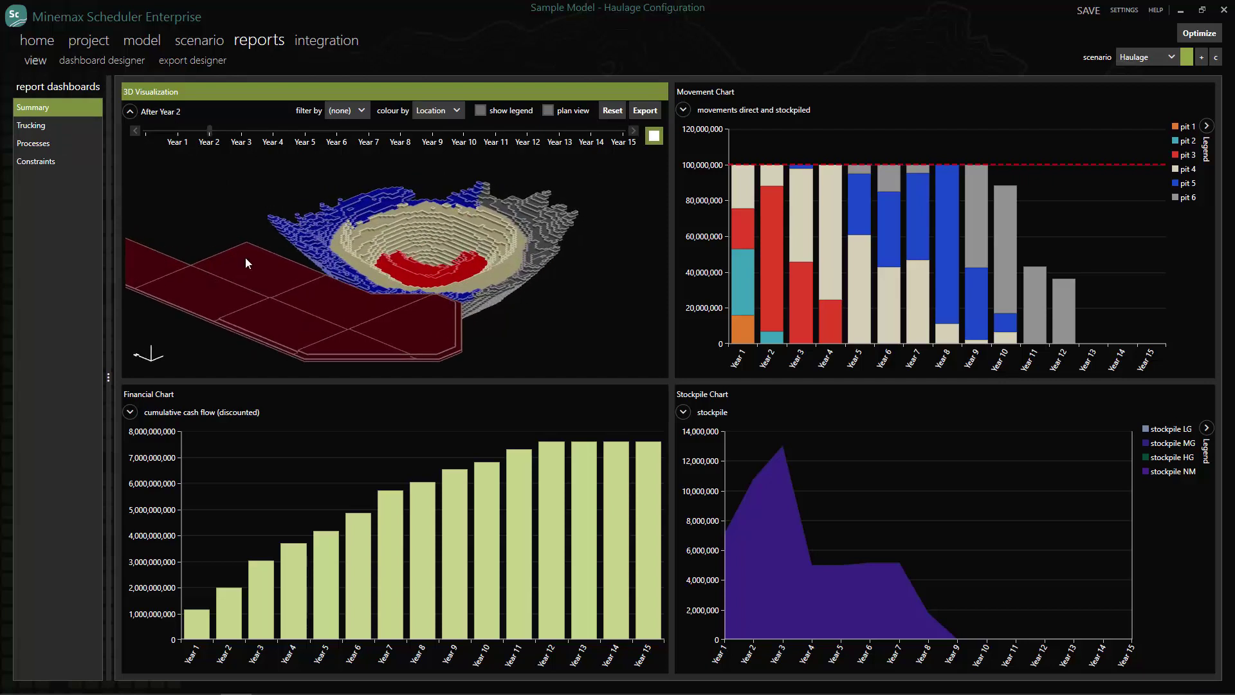
pyautogui.click(72, 129)
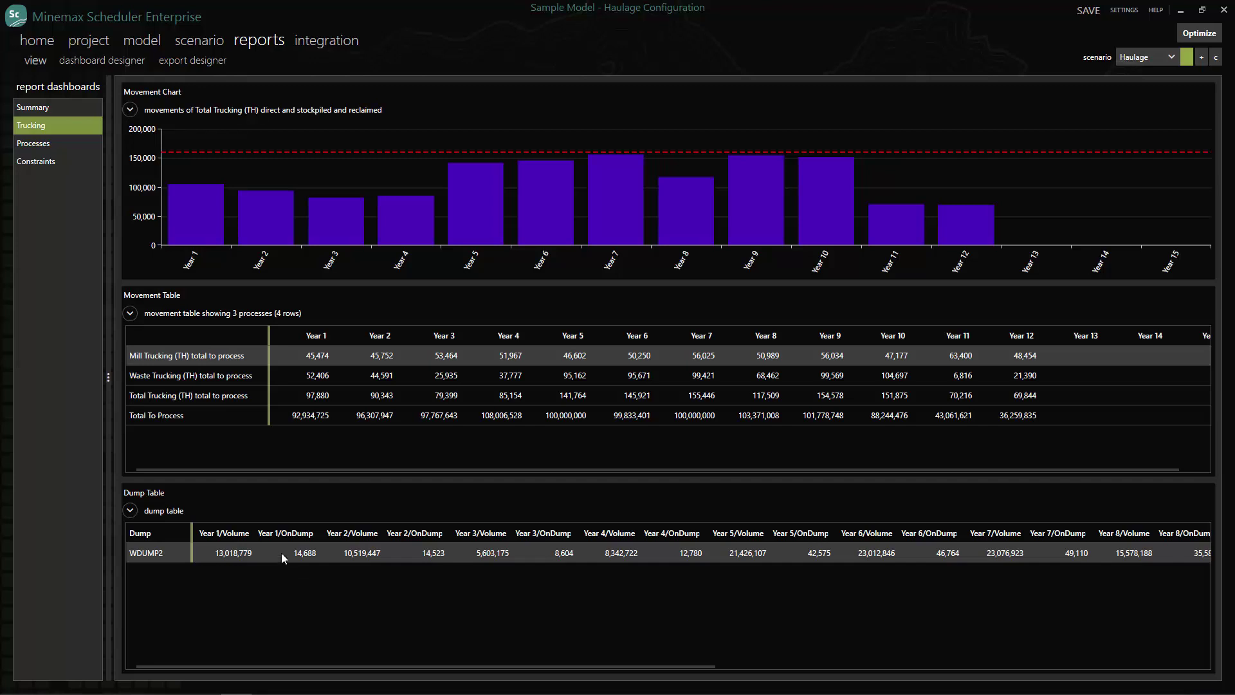
# Step: Select the Mill Cu chart in Processes, then show the yearly Constraints limits-versus-actuals table
pyautogui.click(45, 145)
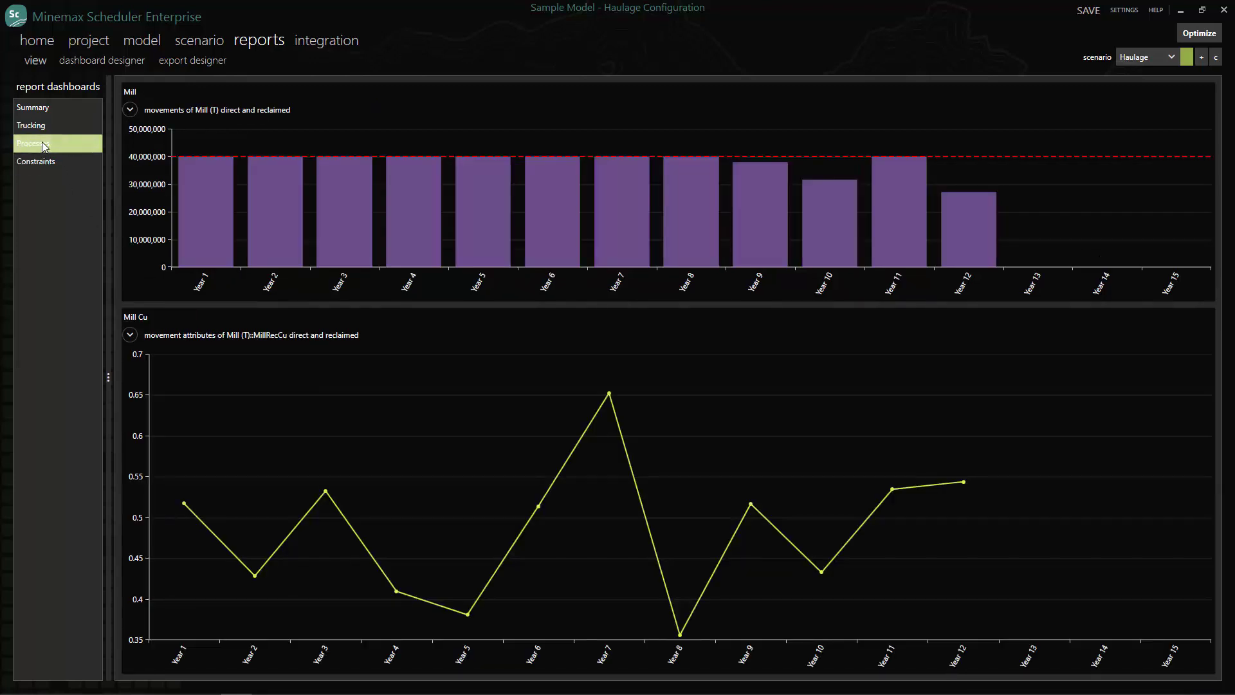
pyautogui.click(317, 392)
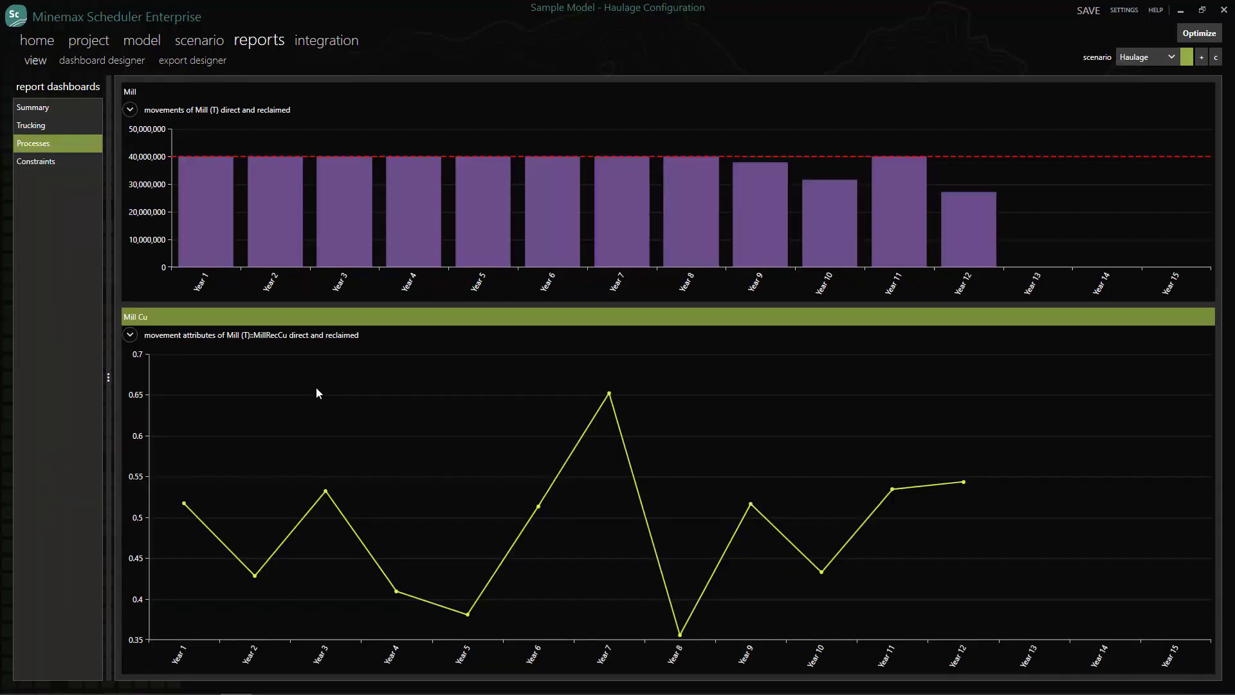
pyautogui.click(56, 164)
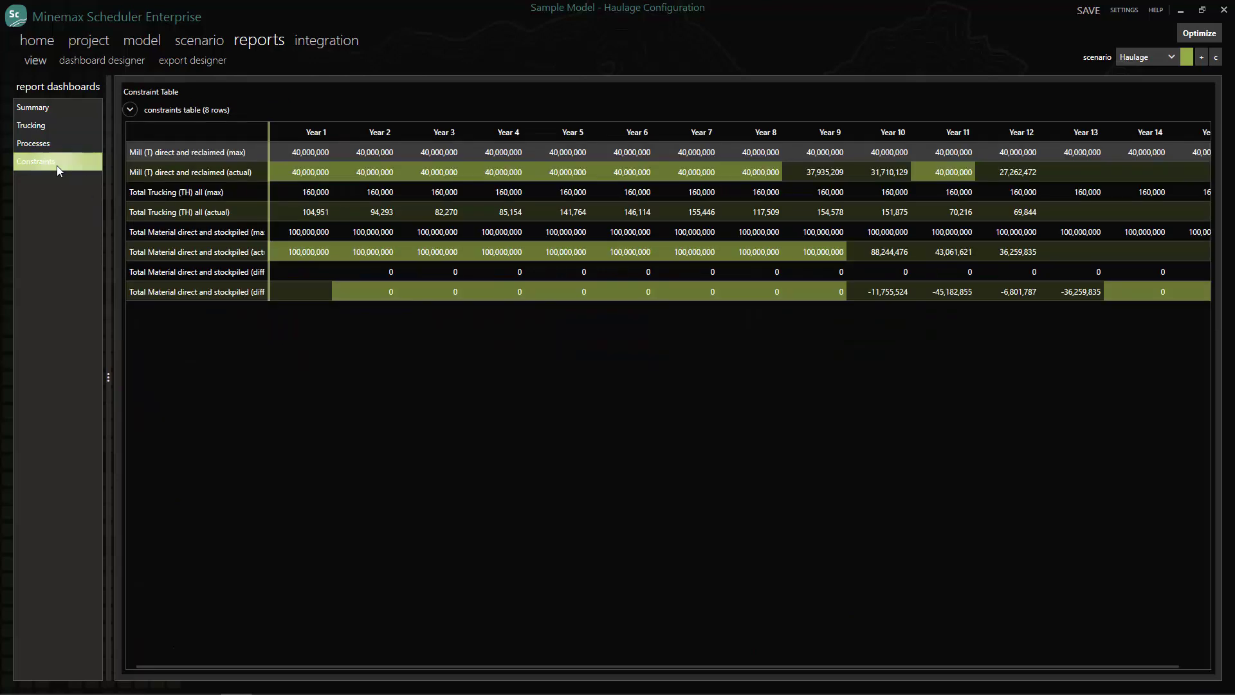